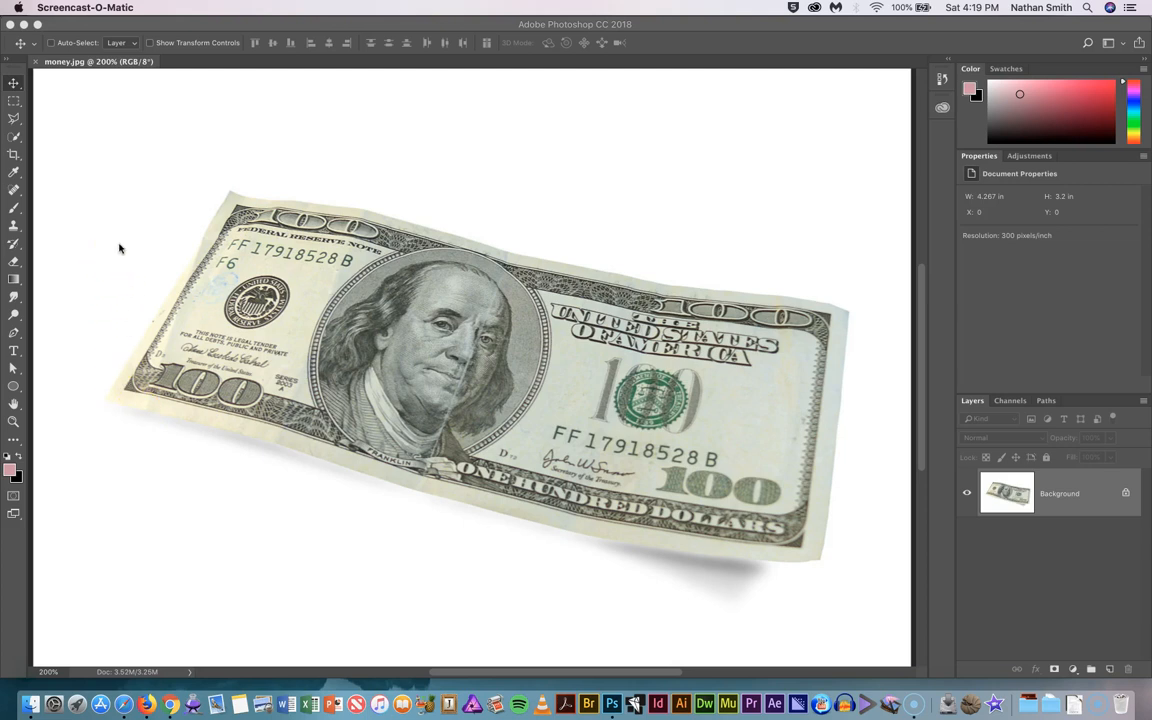
# Draw a rectangular marquee selection over the hundred-dollar bill with a 4.1 px feather.
pyautogui.click(16, 103)
pyautogui.click(200, 185)
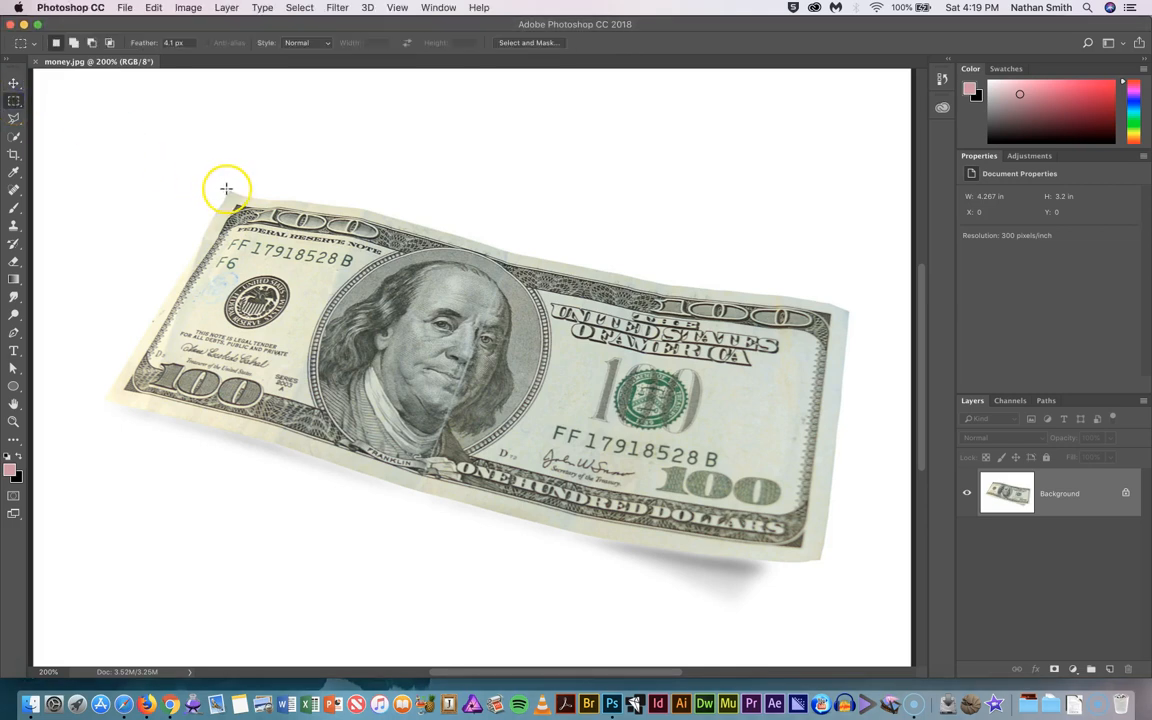
pyautogui.moveTo(227, 190); pyautogui.dragTo(821, 560)
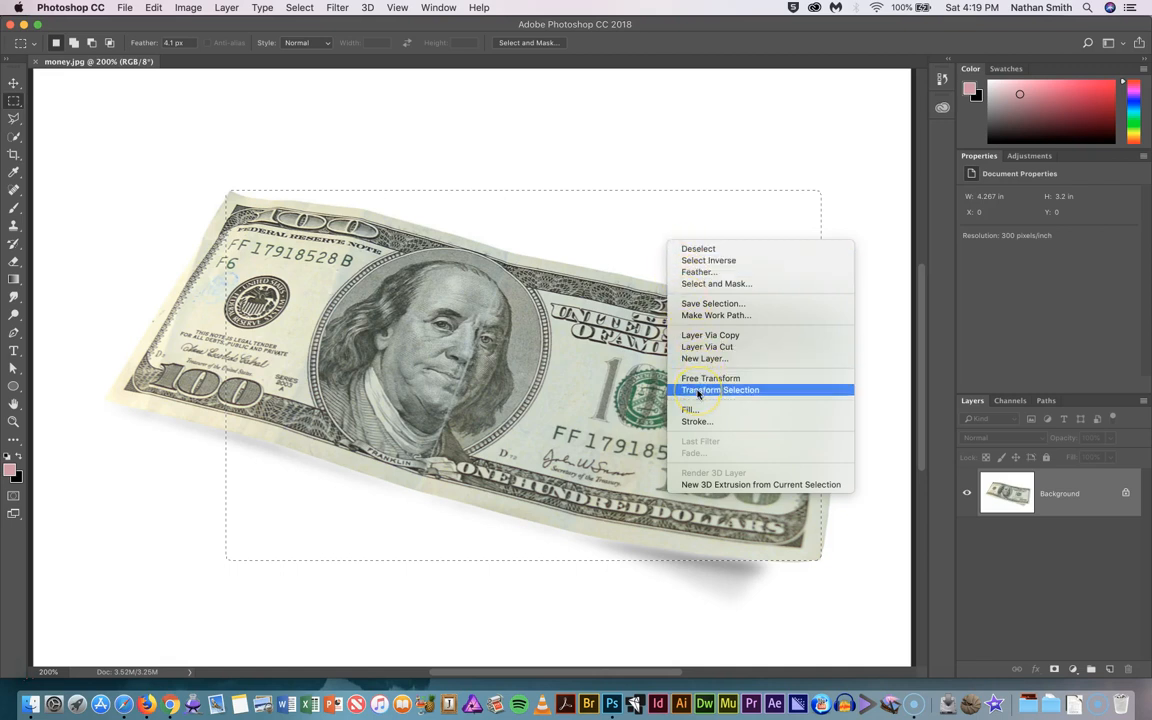
# Transform the selection outline by distorting each corner onto the matching corner of the bill, and apply it.
pyautogui.hotkey('ctrl', 't')
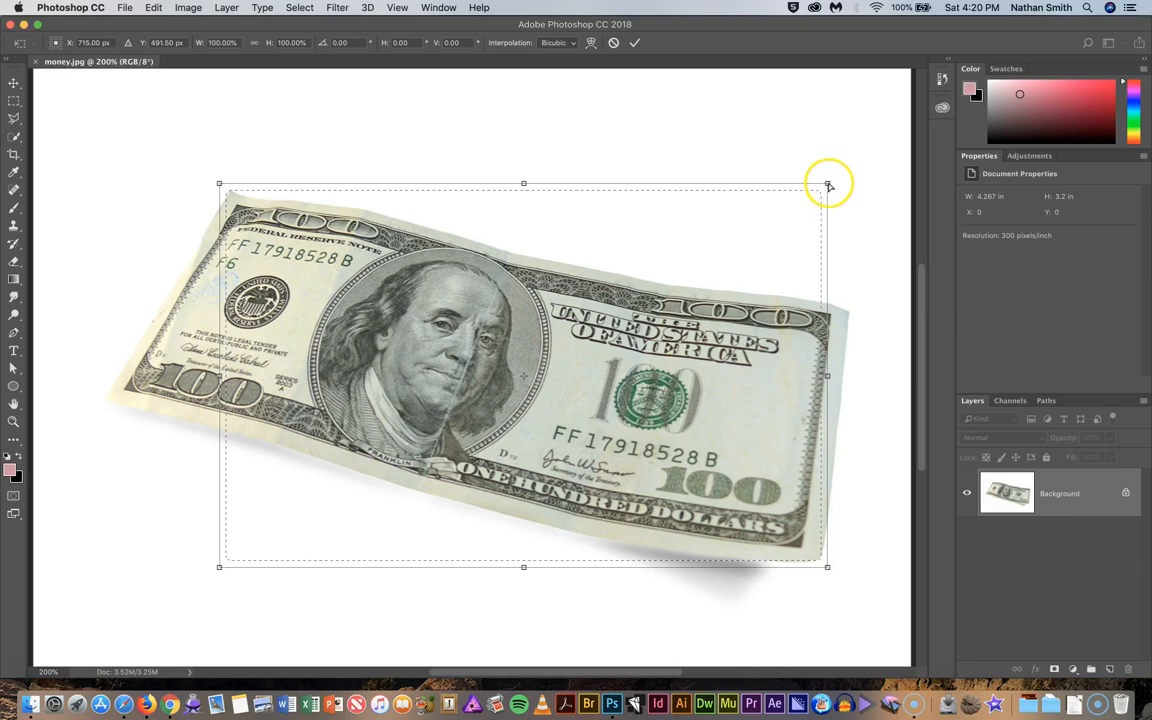
pyautogui.moveTo(830, 185); pyautogui.dragTo(850, 311)
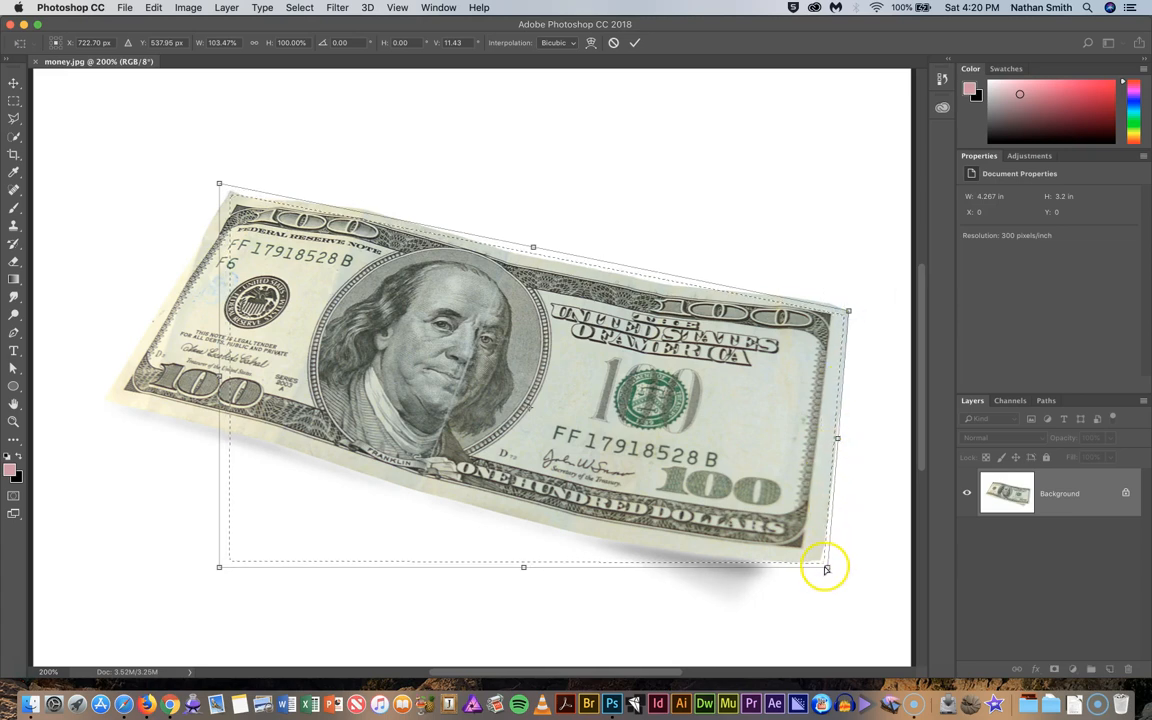
pyautogui.moveTo(824, 566); pyautogui.dragTo(820, 560)
pyautogui.moveTo(218, 565); pyautogui.dragTo(109, 401)
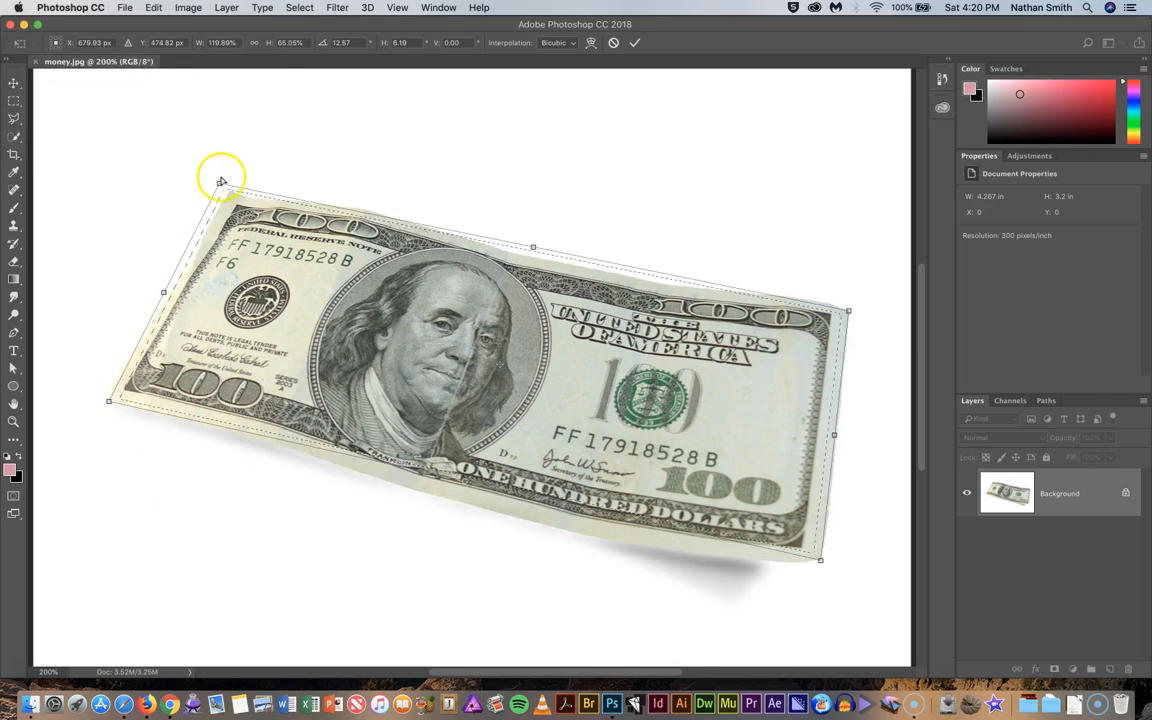
pyautogui.moveTo(219, 184); pyautogui.dragTo(225, 190)
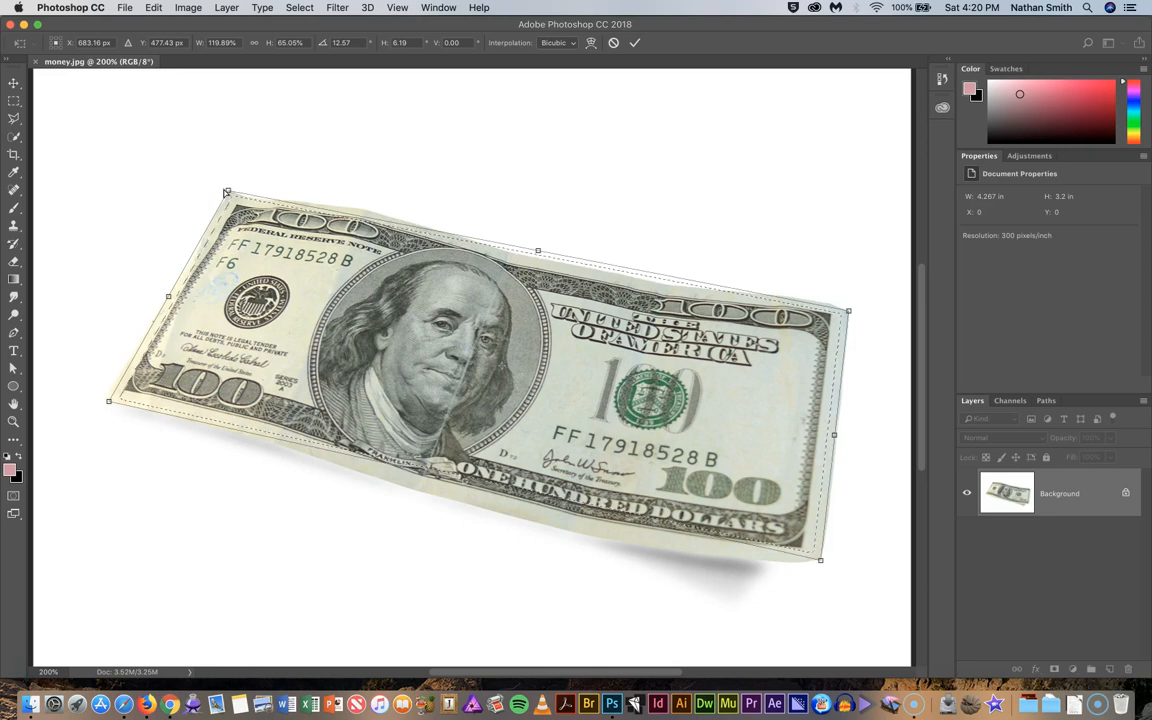
pyautogui.click(633, 40)
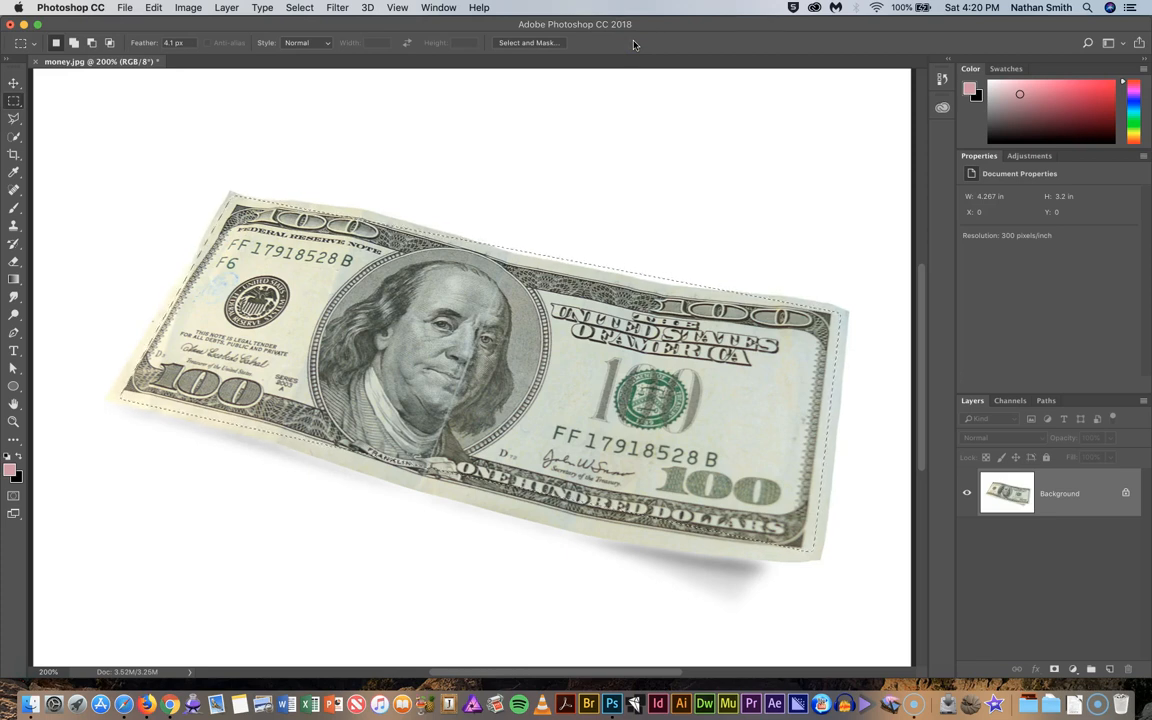
# Check the selection's feathered edges in Quick Mask mode, return to standard mode, and deselect.
pyautogui.press('q')
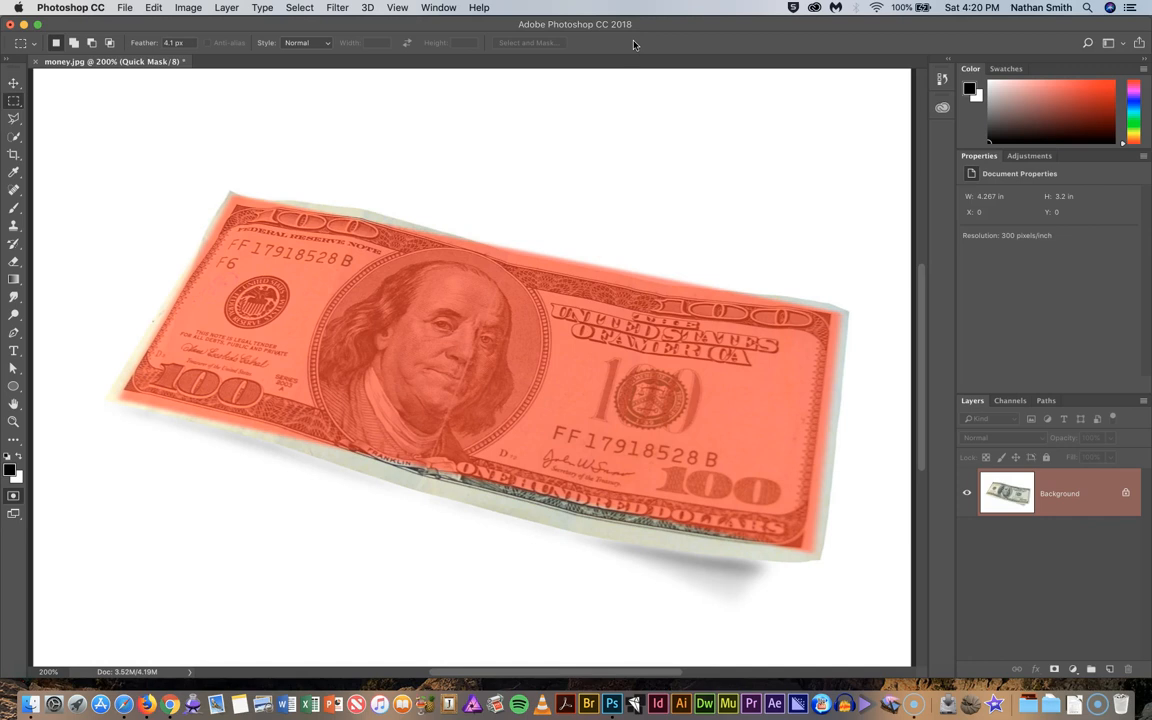
pyautogui.press('q')
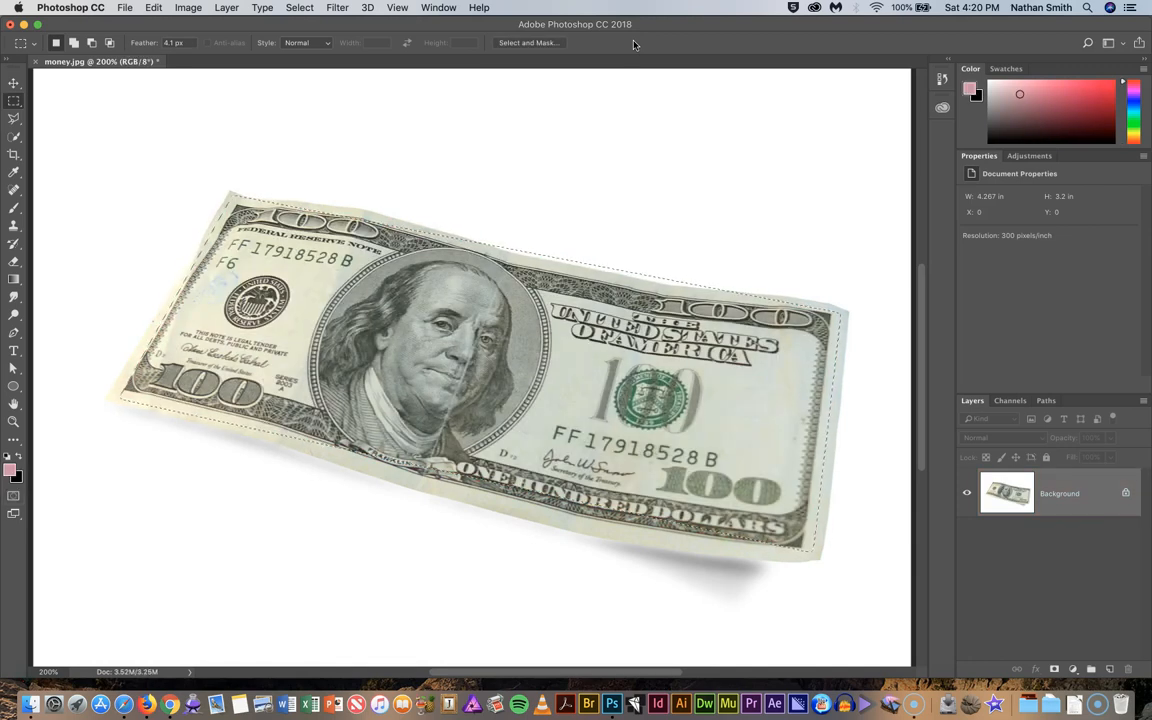
pyautogui.press('super+d')
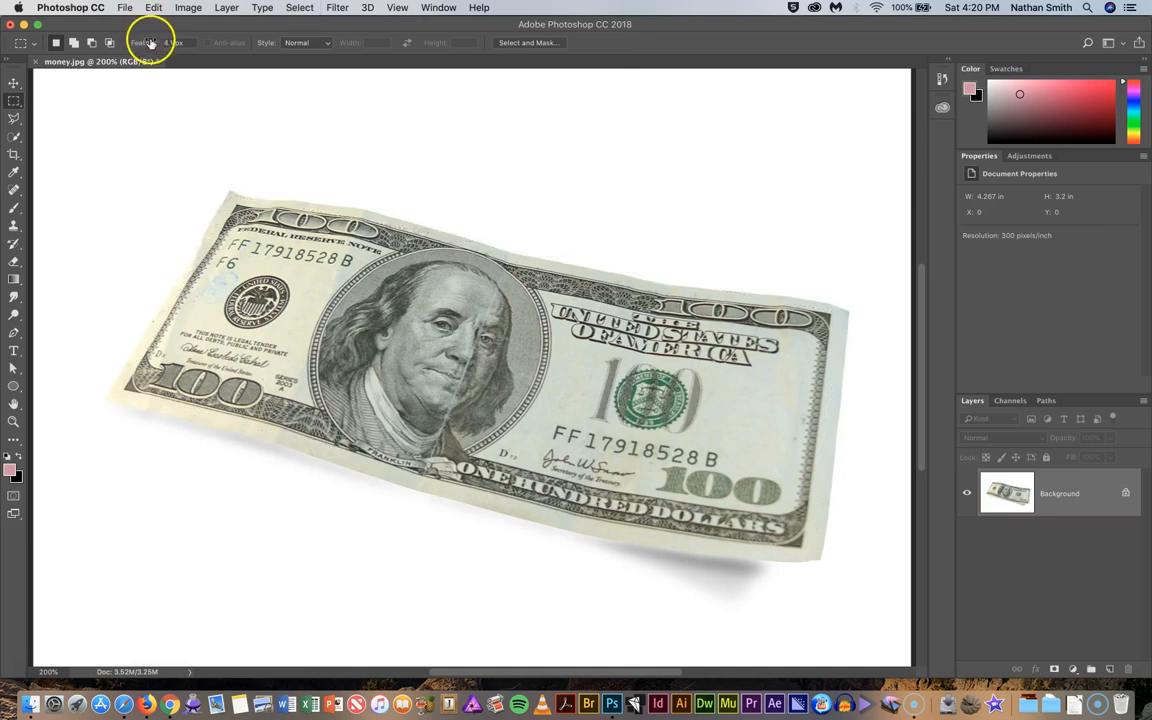
# Set the marquee's feather to 0 px and draw a new rectangular selection over the bill.
pyautogui.moveTo(147, 44); pyautogui.dragTo(100, 37)
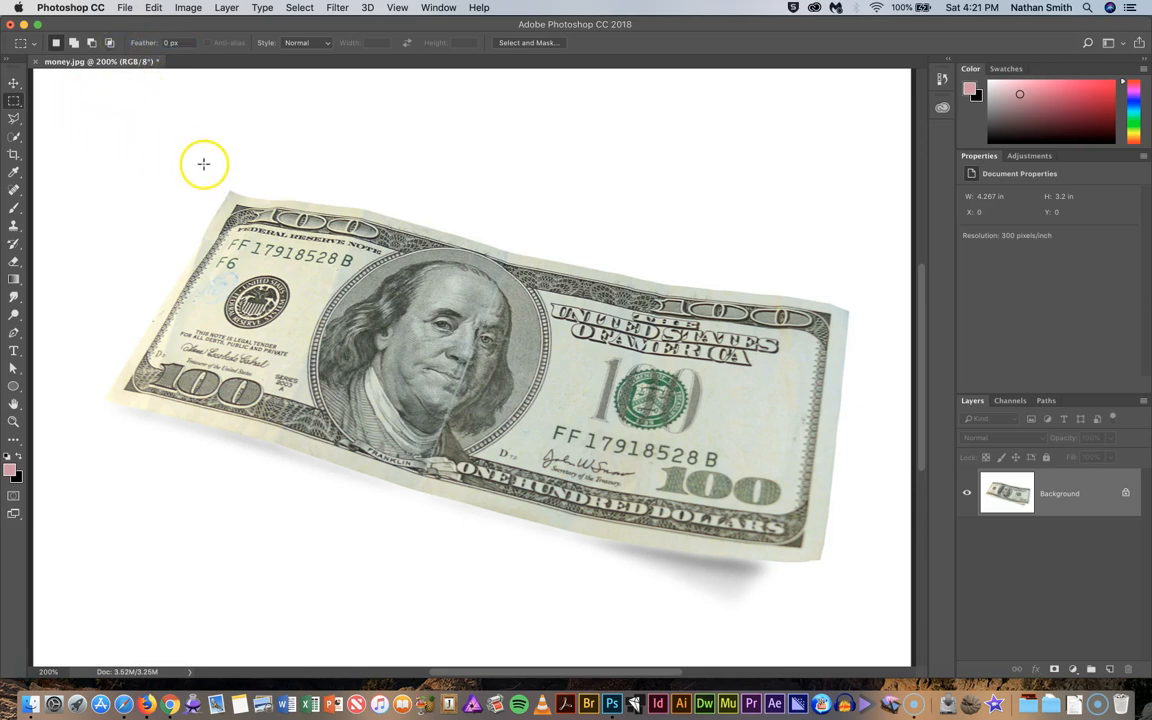
pyautogui.moveTo(142, 158); pyautogui.dragTo(189, 182)
pyautogui.moveTo(328, 277); pyautogui.dragTo(829, 518)
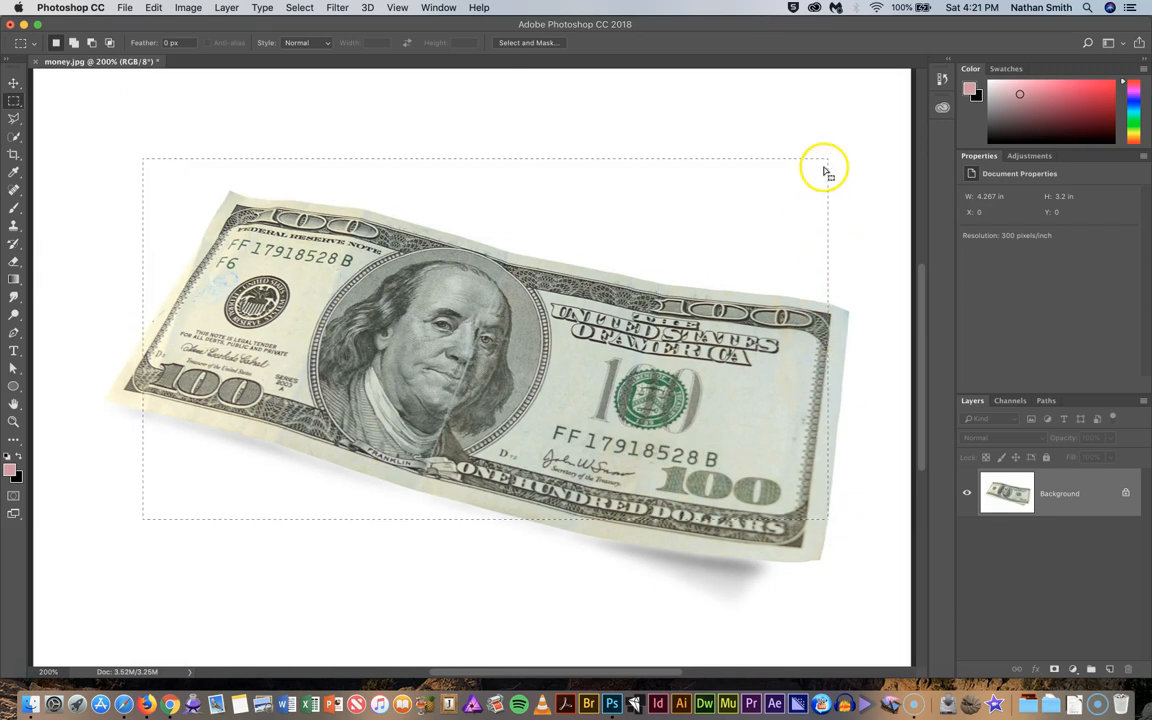
# Transform the hard-edged selection outline so its four corners sit on the bill's four corners, and apply it.
pyautogui.rightClick(698, 208)
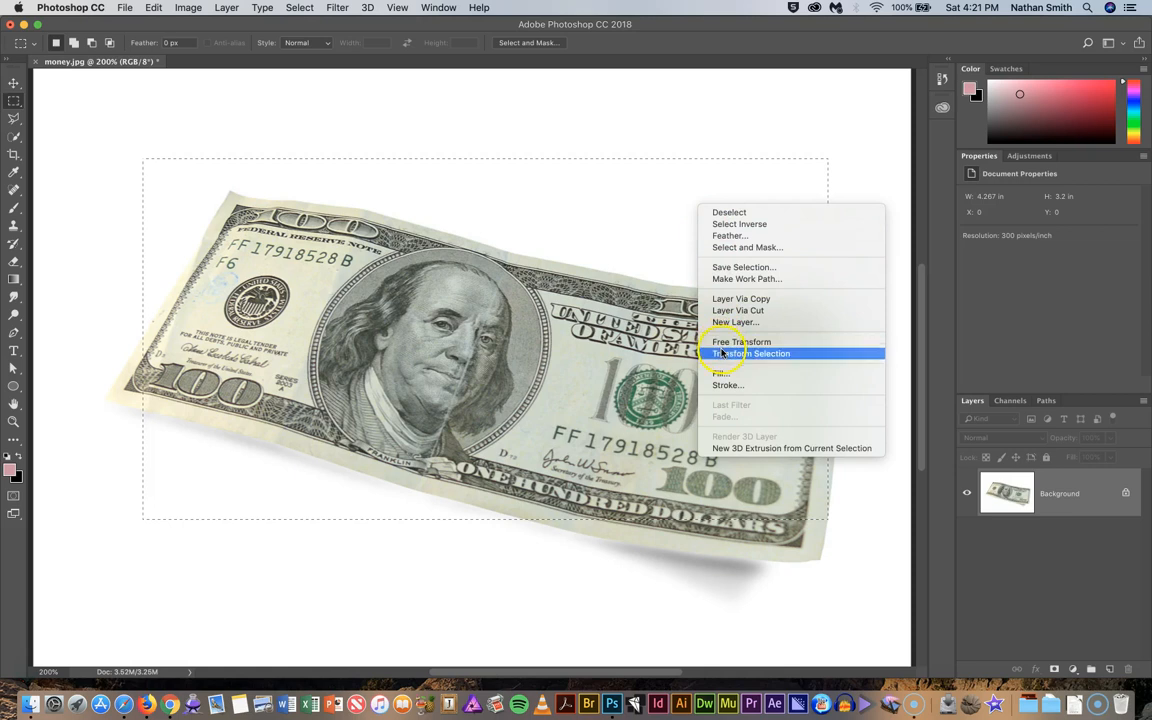
pyautogui.click(722, 353)
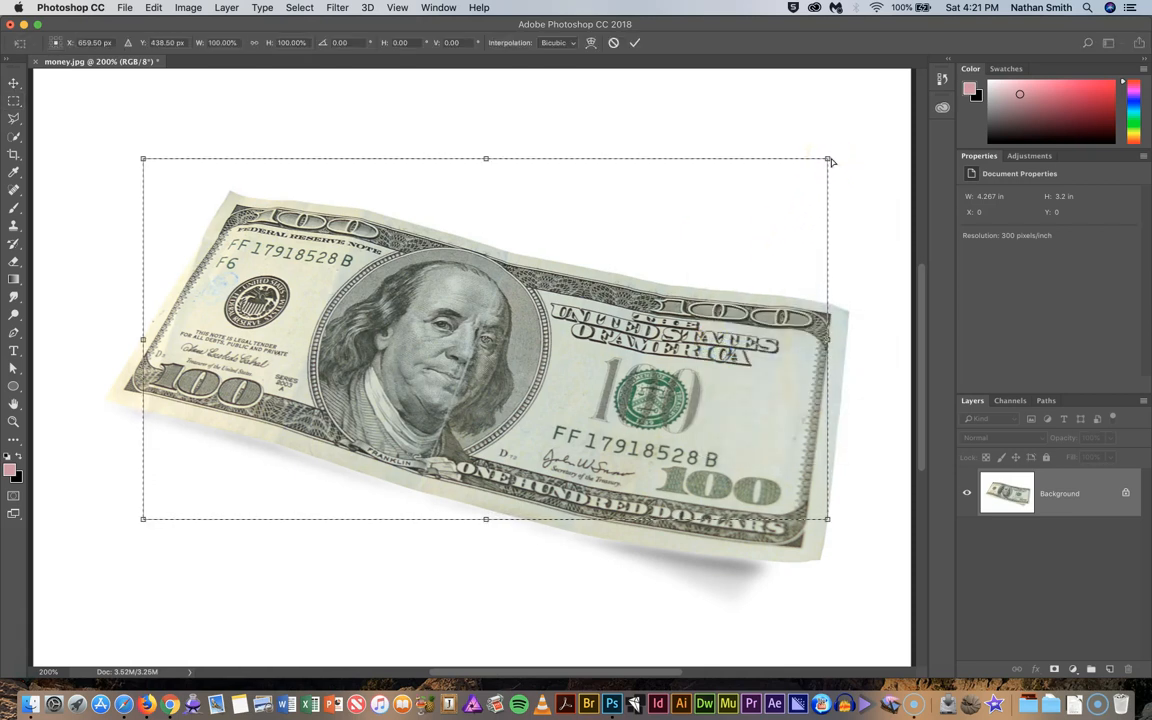
pyautogui.moveTo(830, 159); pyautogui.dragTo(849, 314)
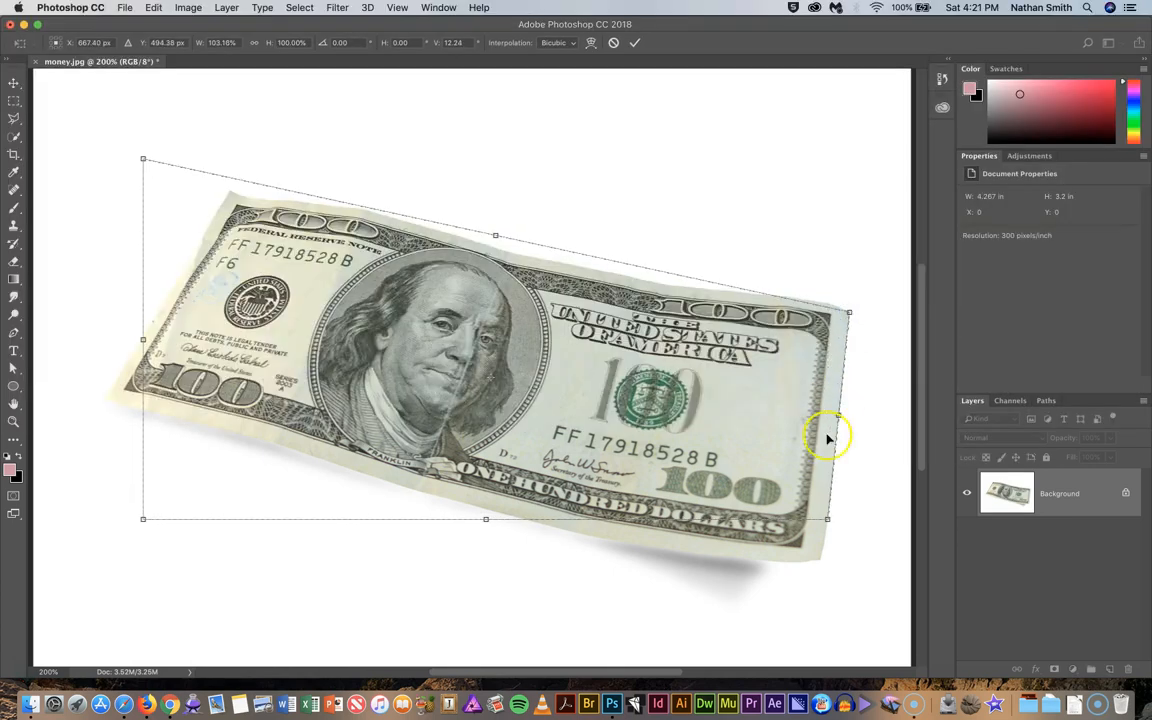
pyautogui.moveTo(828, 521); pyautogui.dragTo(821, 559)
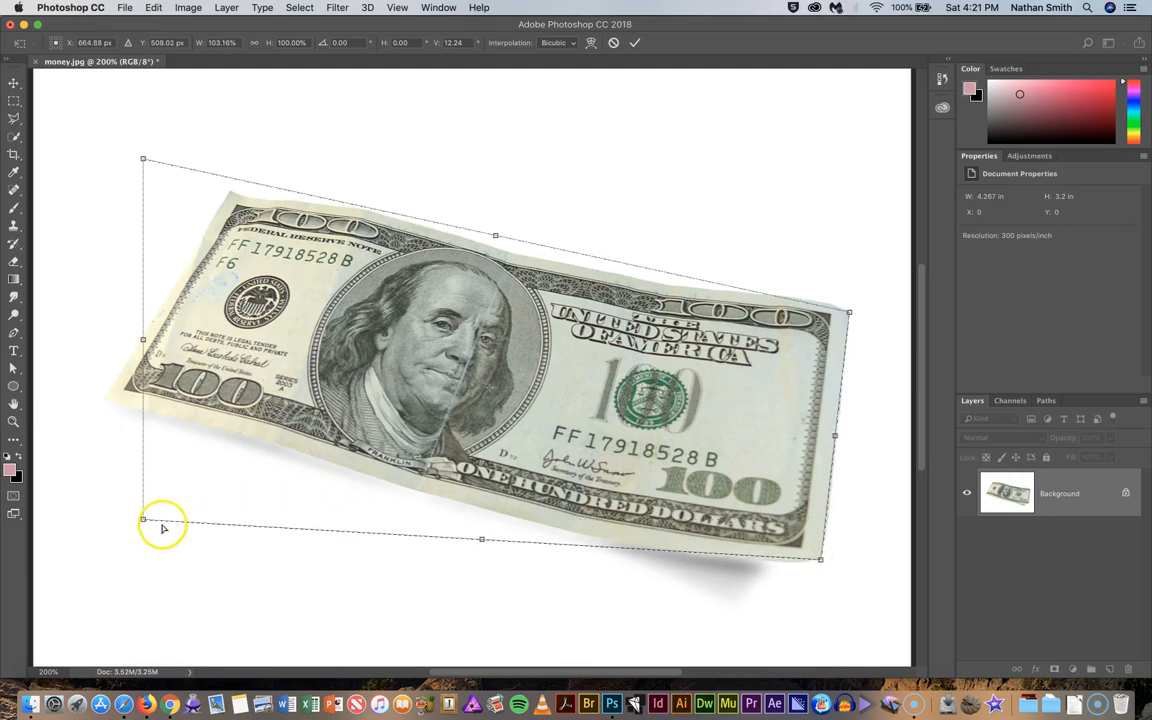
pyautogui.moveTo(144, 519); pyautogui.dragTo(106, 400)
pyautogui.moveTo(142, 159); pyautogui.dragTo(230, 192)
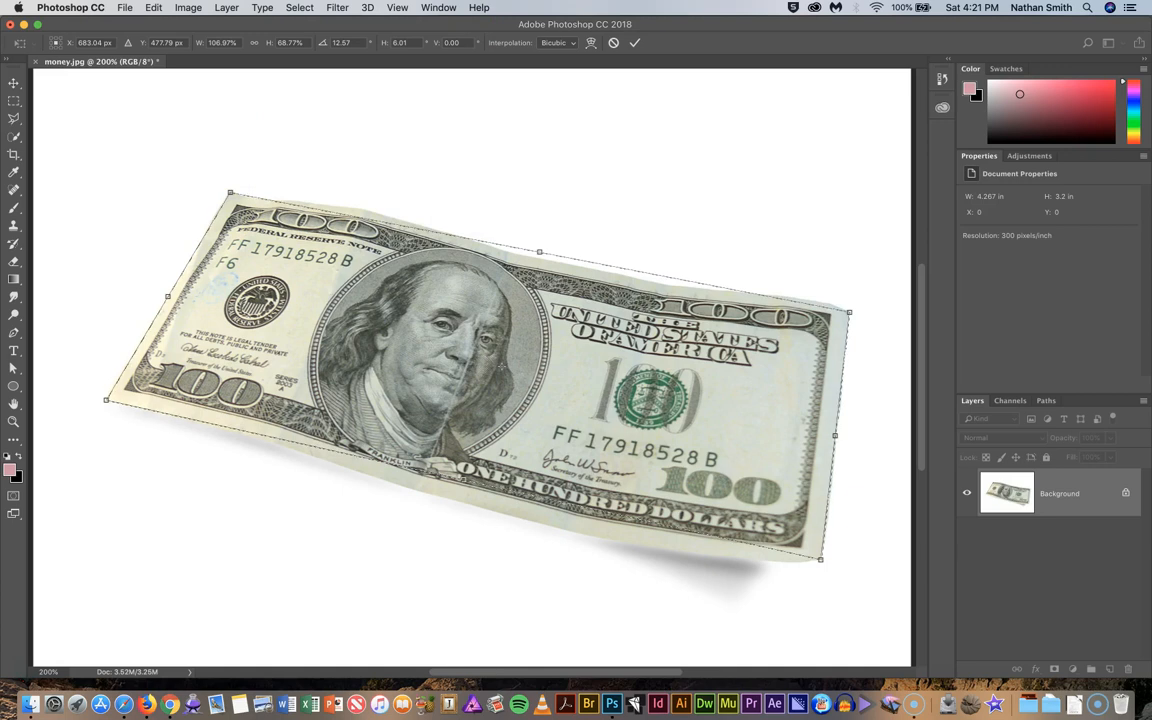
pyautogui.click(634, 42)
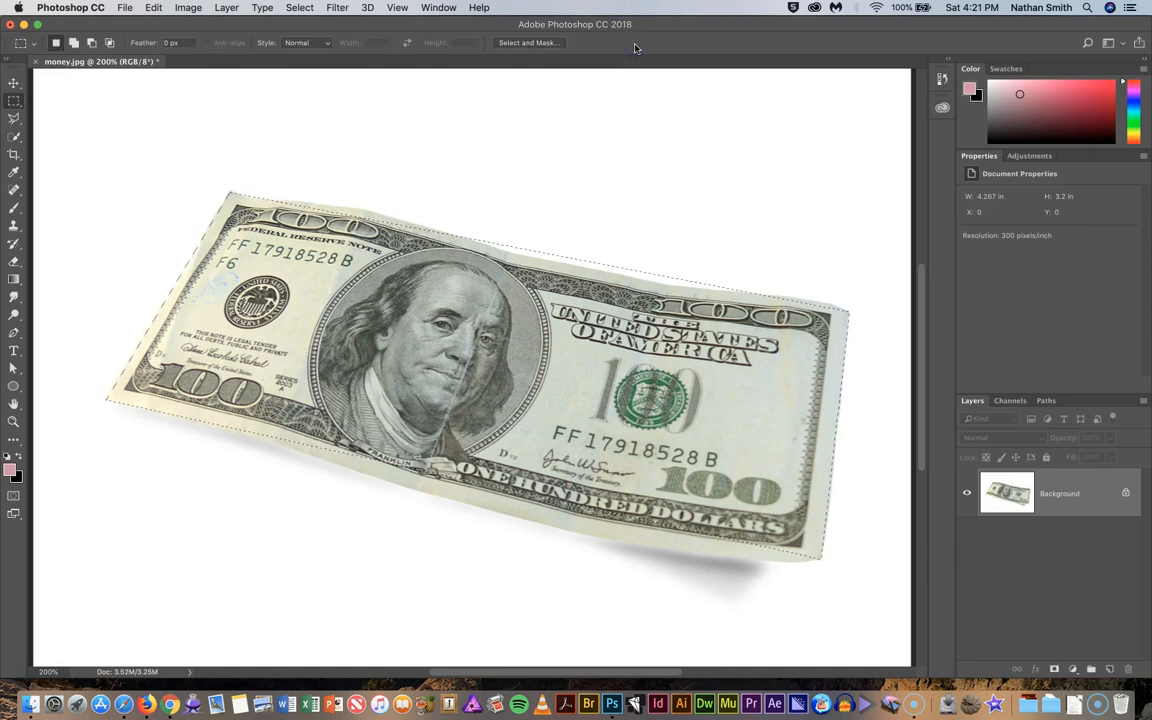
# Check in Quick Mask mode how well the distorted selection covers the bill, and return to standard mode.
pyautogui.press('super+d')
pyautogui.press('q')
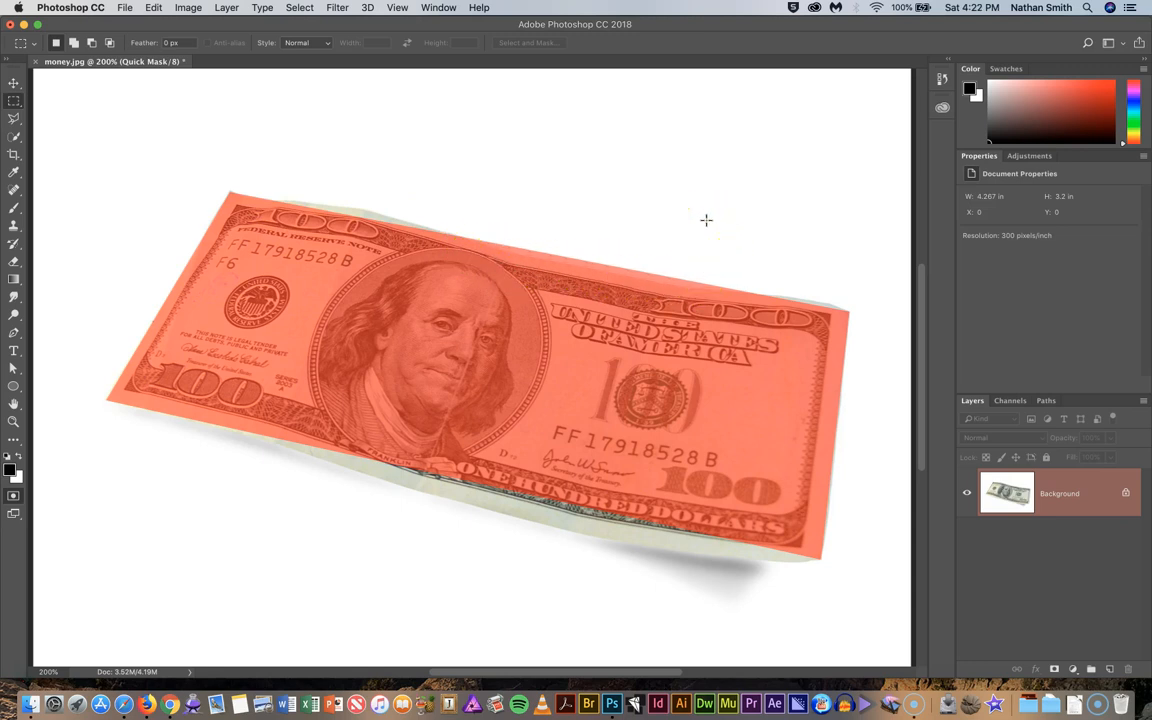
pyautogui.press('q')
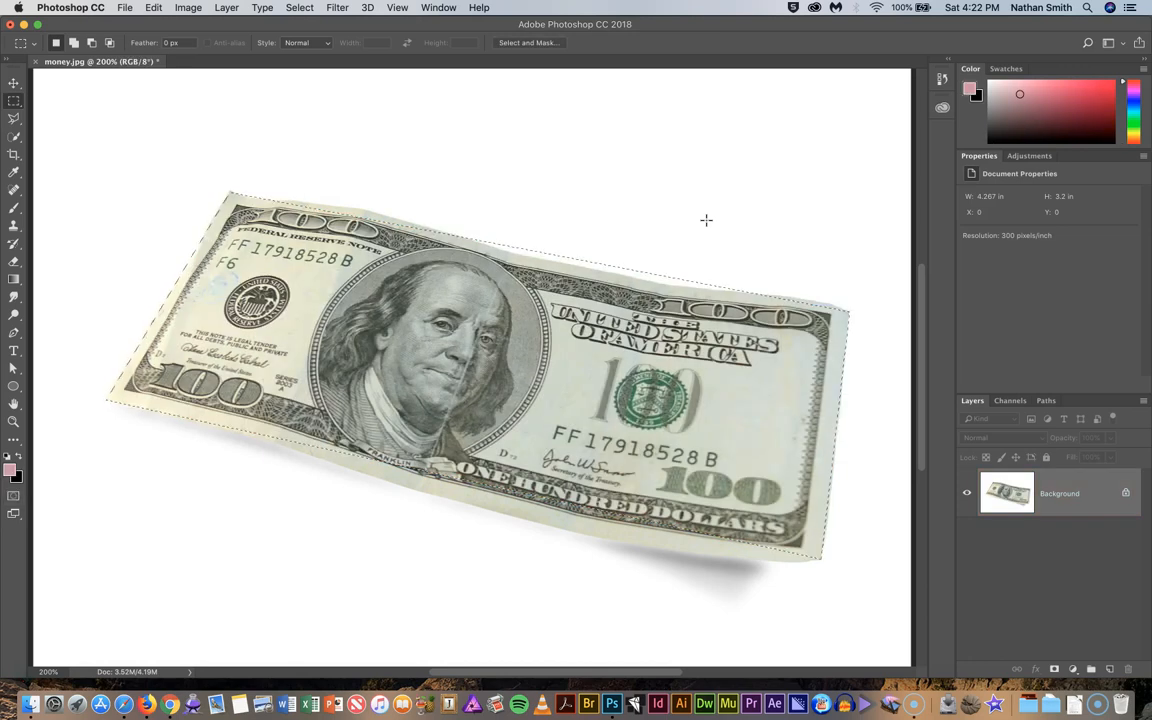
# Transform the selection outline in Warp mode, bending its lower edge to follow the bill's curved bottom edge.
pyautogui.rightClick(568, 357)
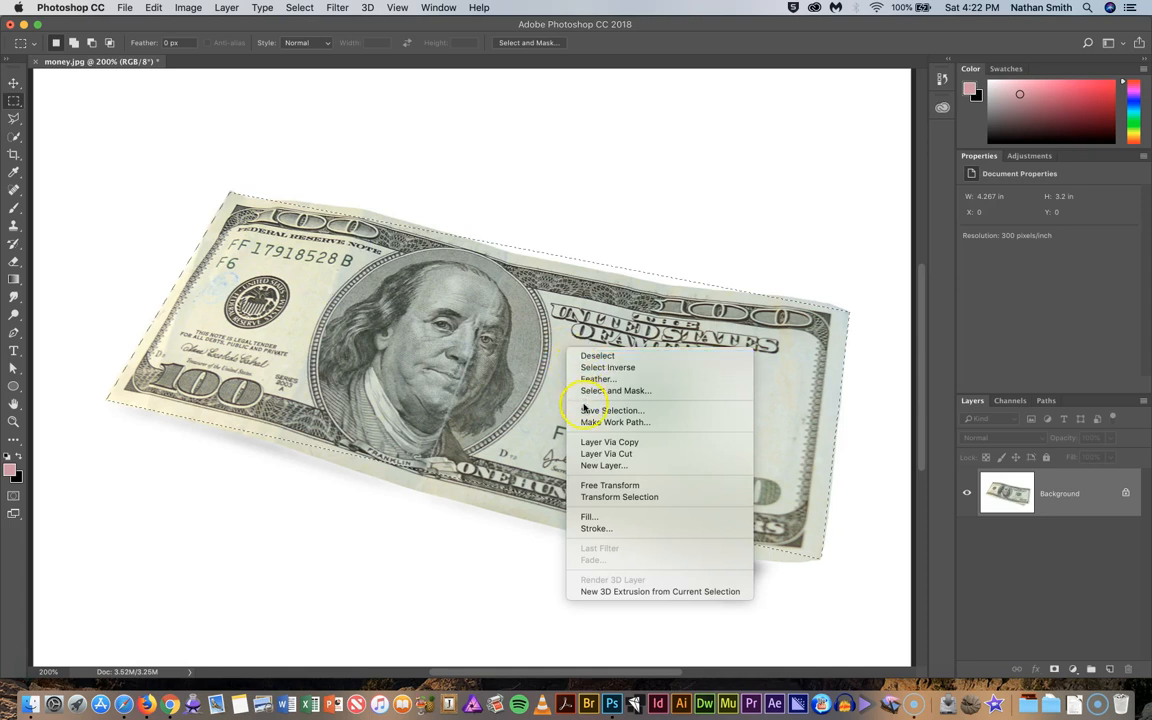
pyautogui.click(587, 455)
pyautogui.click(590, 497)
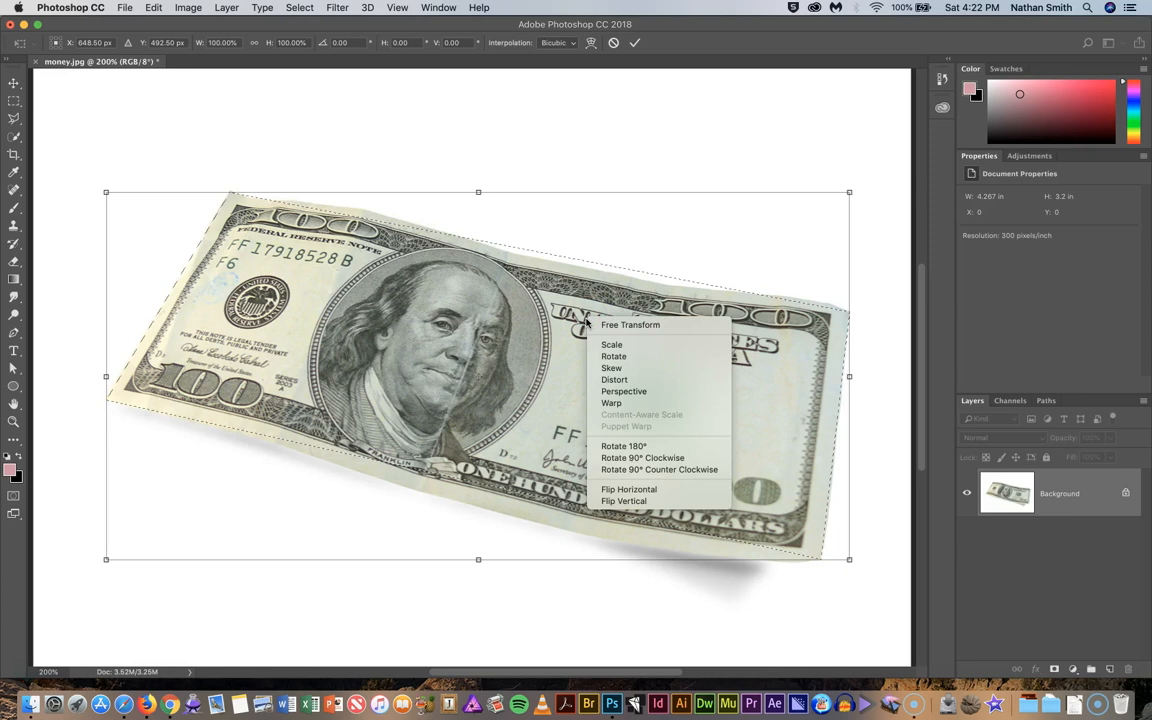
pyautogui.click(606, 402)
pyautogui.moveTo(608, 392); pyautogui.dragTo(607, 275)
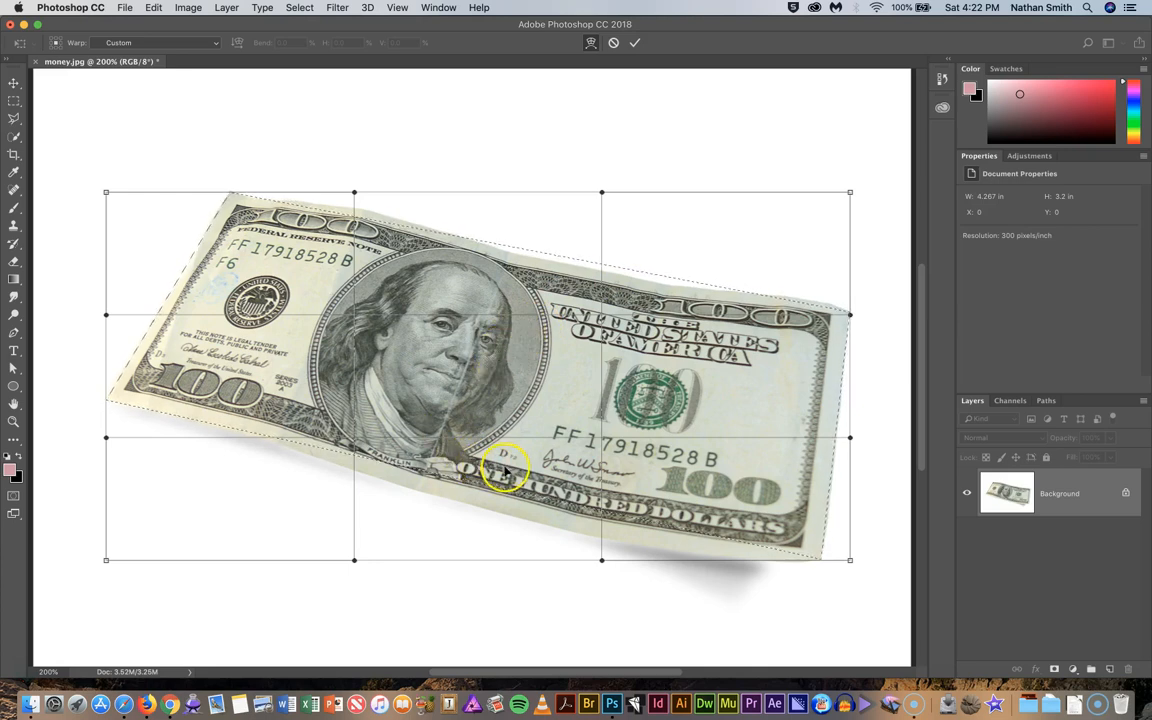
pyautogui.moveTo(505, 468); pyautogui.dragTo(599, 523)
pyautogui.moveTo(313, 437); pyautogui.dragTo(318, 424)
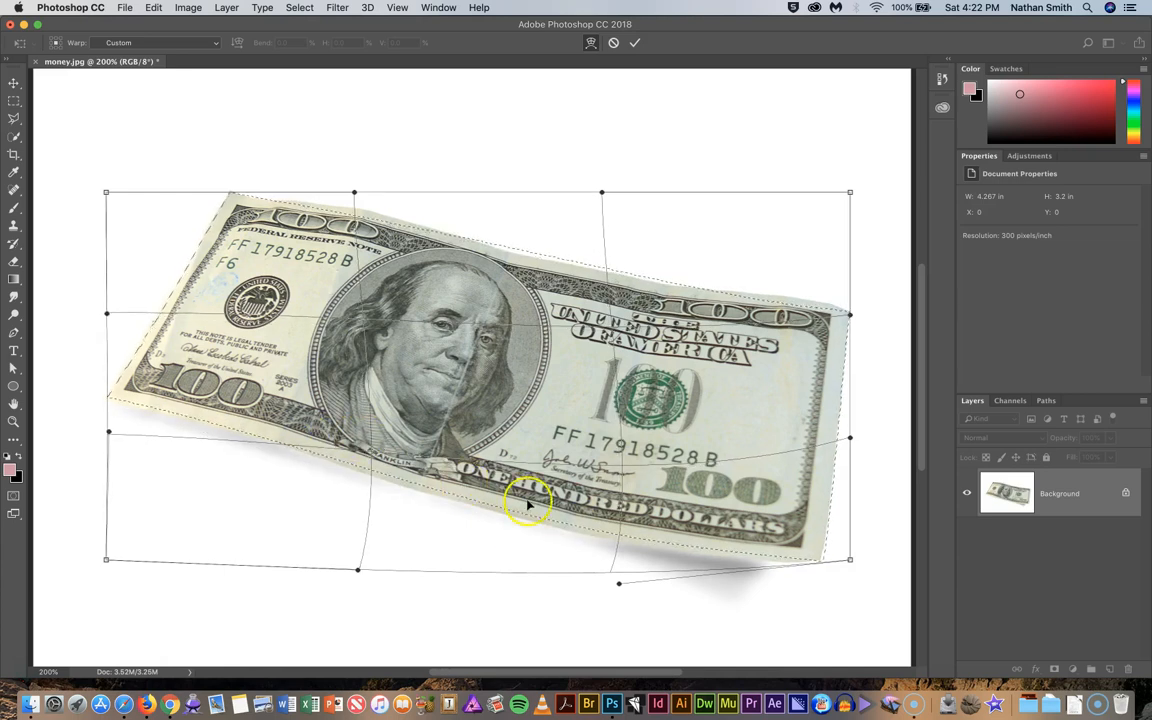
pyautogui.moveTo(583, 516); pyautogui.dragTo(580, 527)
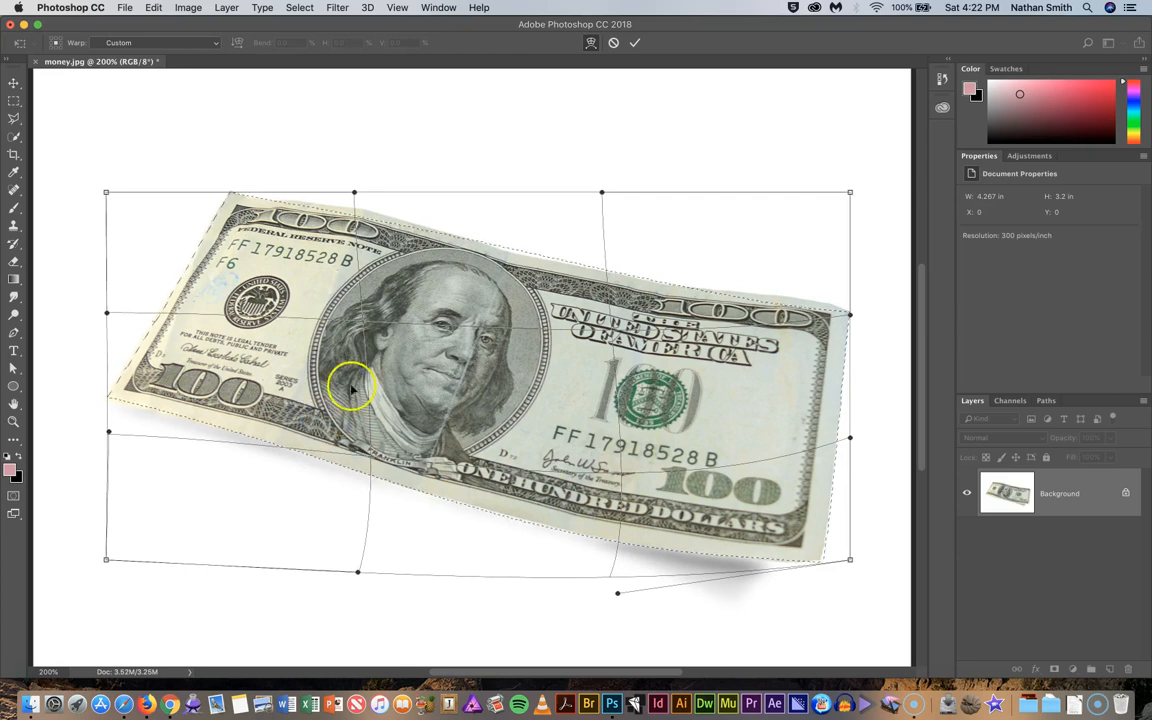
# Warp the selection's upper edge and corners to follow the bill's wavy top edge, apply it, and preview the selection in Quick Mask.
pyautogui.moveTo(509, 254); pyautogui.dragTo(509, 258)
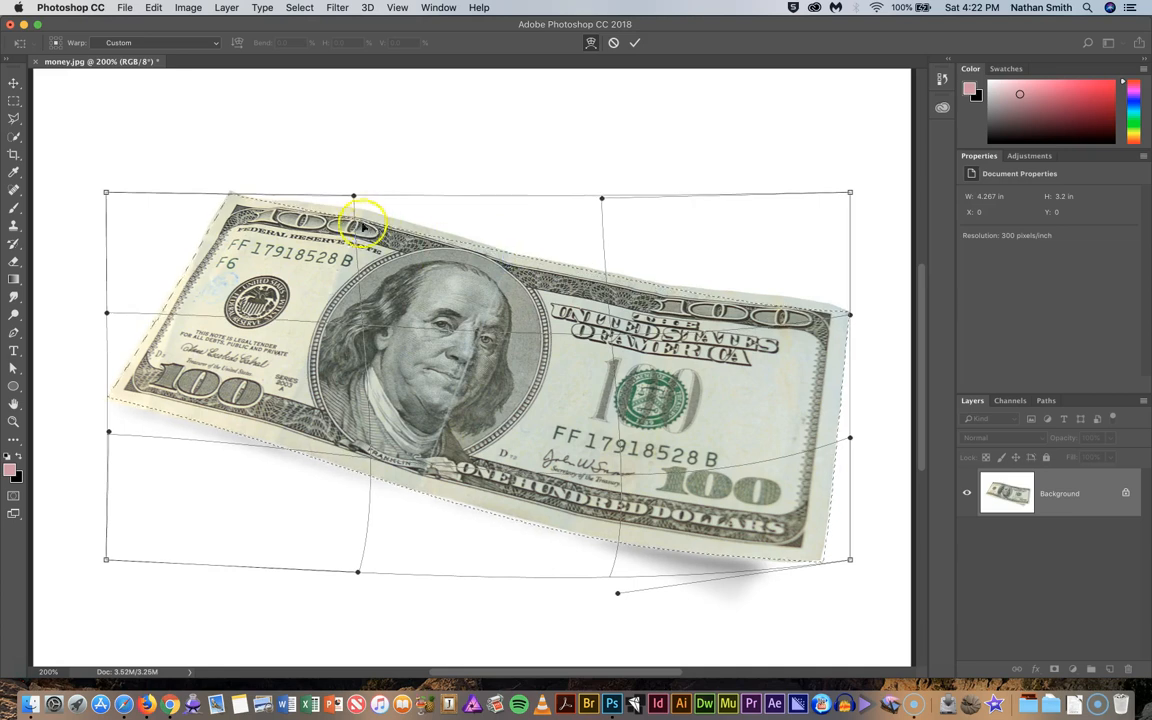
pyautogui.moveTo(352, 222); pyautogui.dragTo(354, 210)
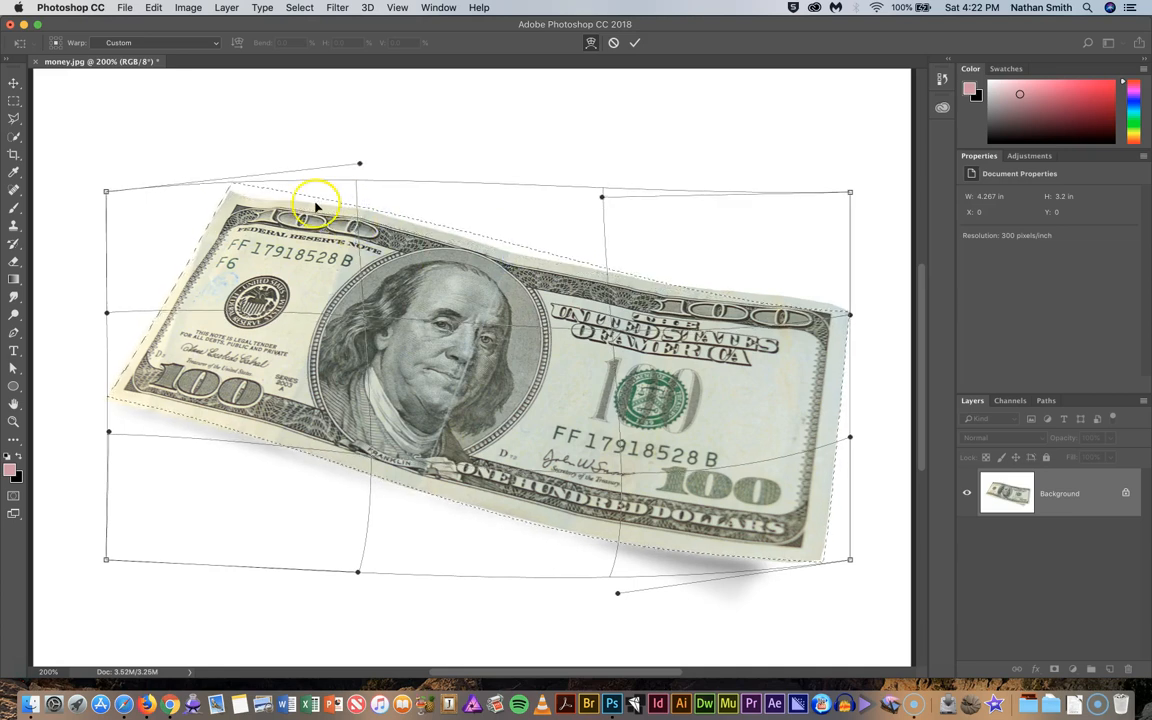
pyautogui.moveTo(231, 186); pyautogui.dragTo(231, 194)
pyautogui.moveTo(368, 216); pyautogui.dragTo(367, 211)
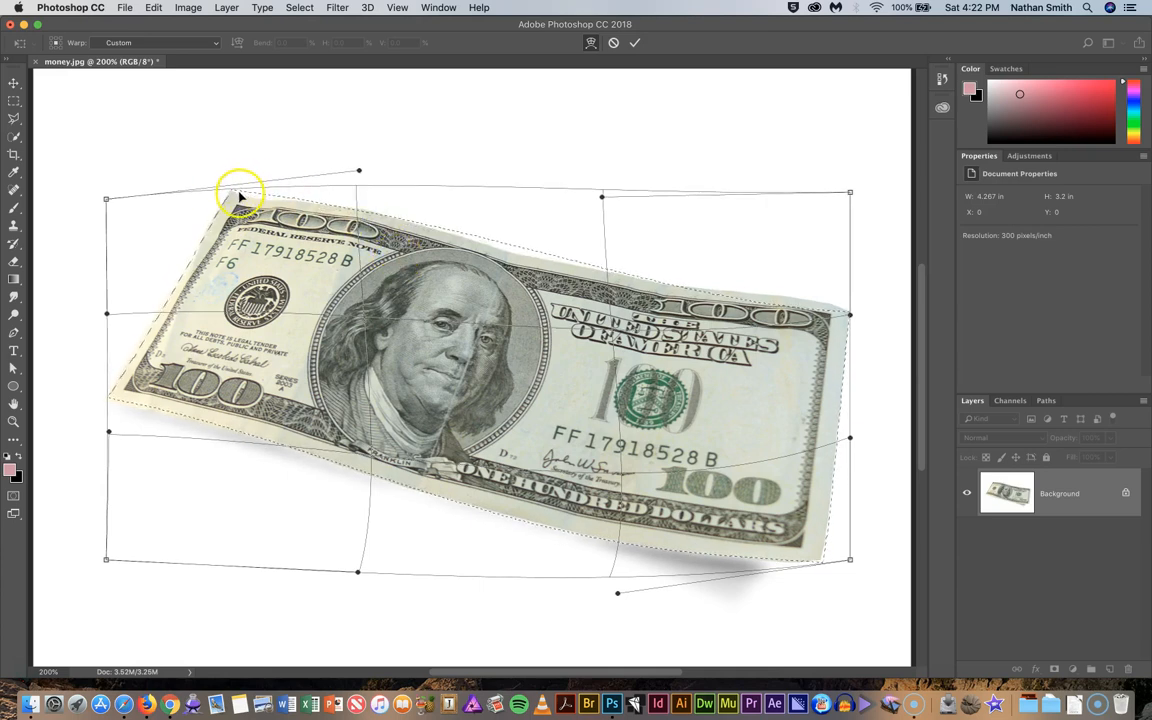
pyautogui.moveTo(251, 194); pyautogui.dragTo(251, 198)
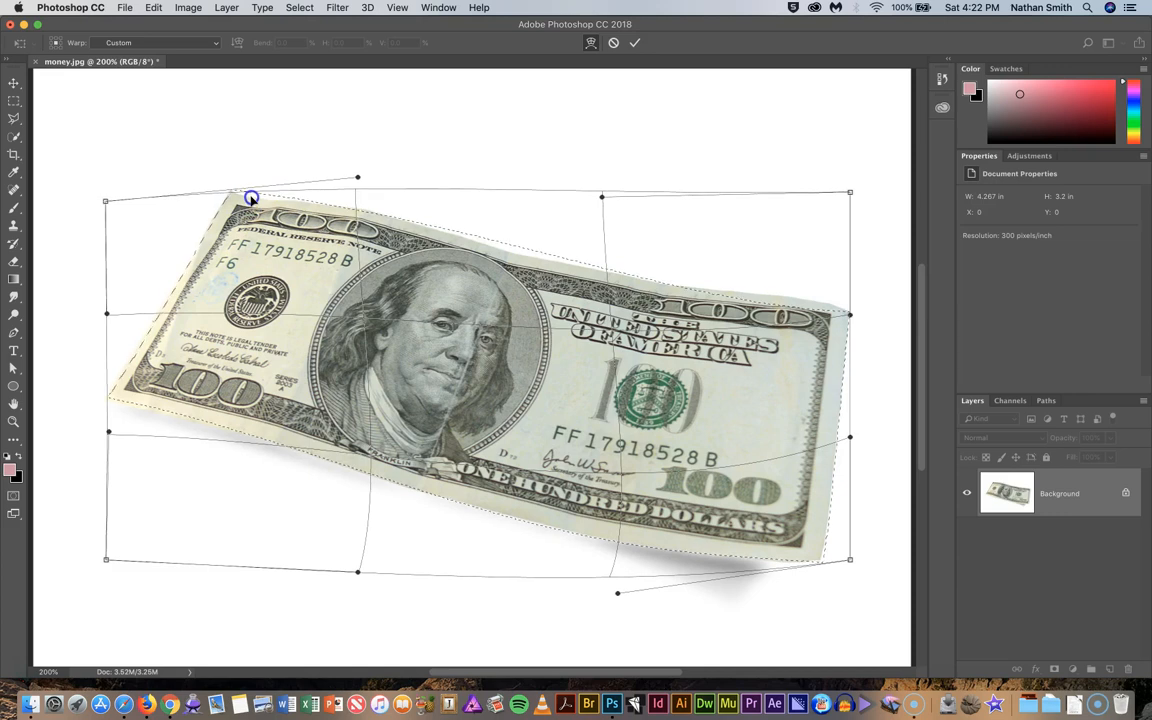
pyautogui.moveTo(524, 258); pyautogui.dragTo(521, 257)
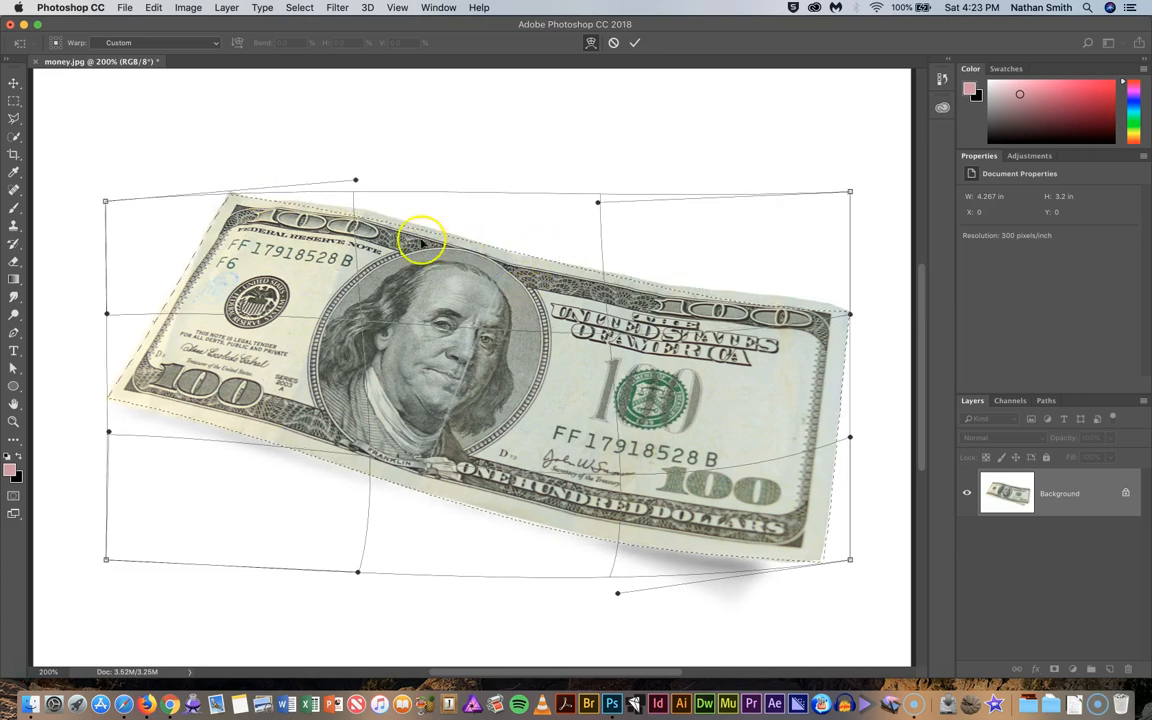
pyautogui.moveTo(362, 216); pyautogui.dragTo(362, 211)
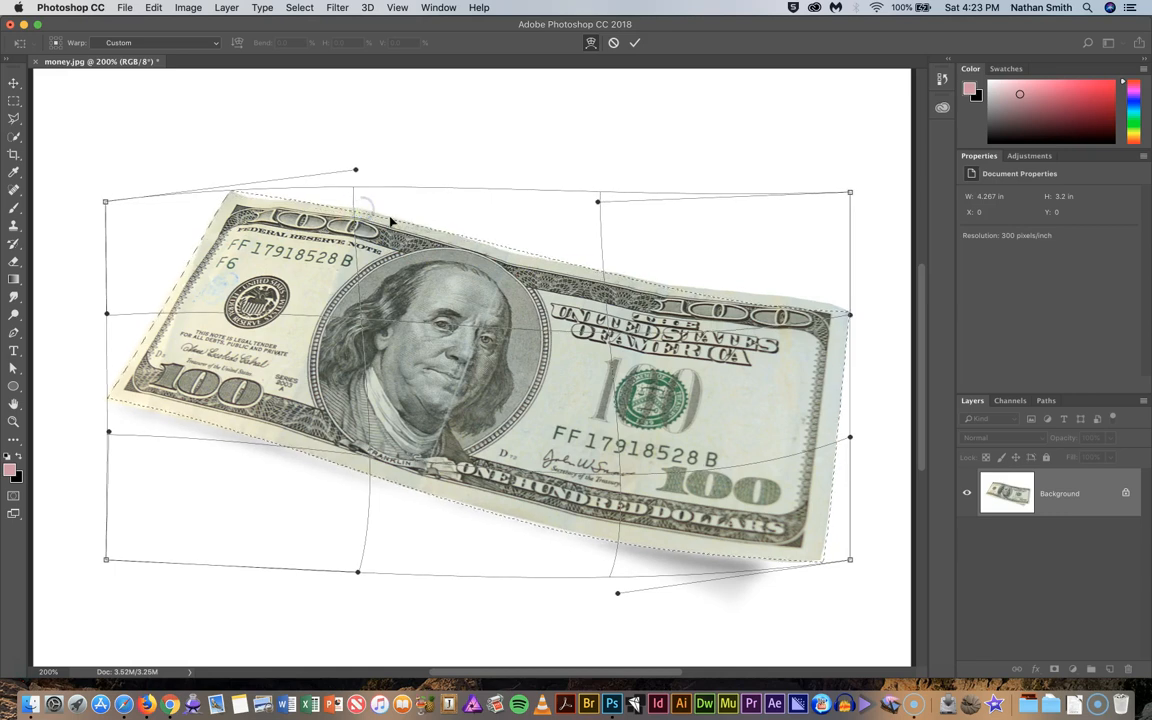
pyautogui.moveTo(530, 263); pyautogui.dragTo(526, 260)
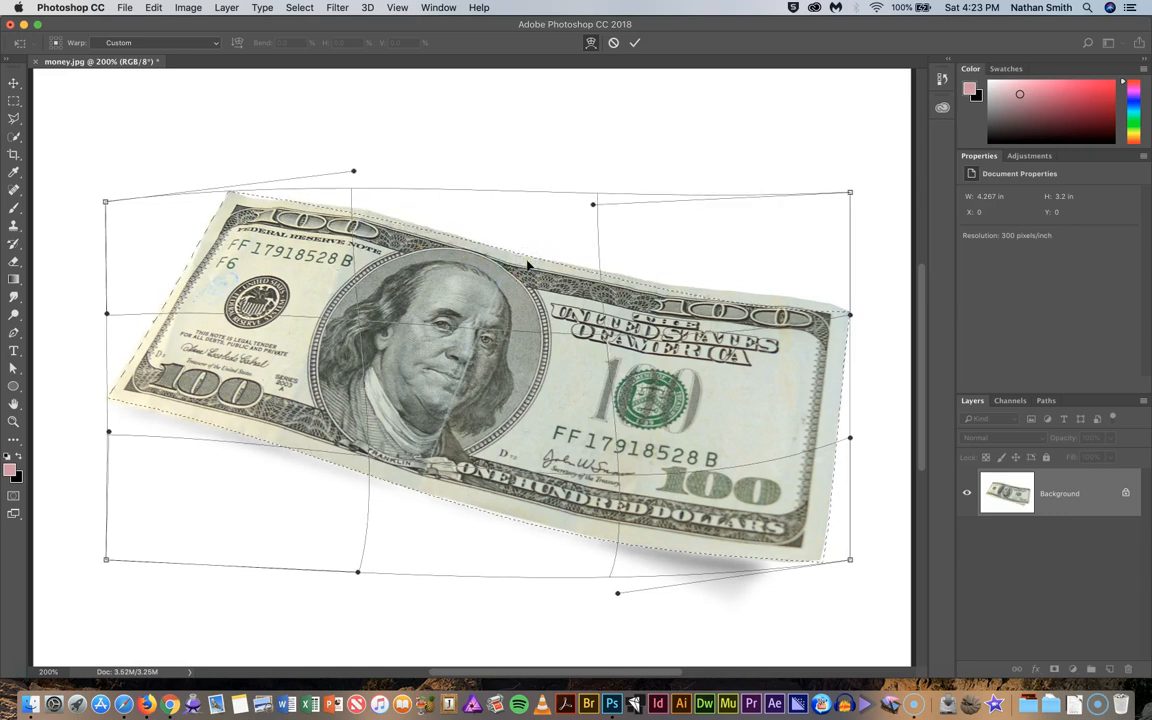
pyautogui.moveTo(727, 303); pyautogui.dragTo(748, 299)
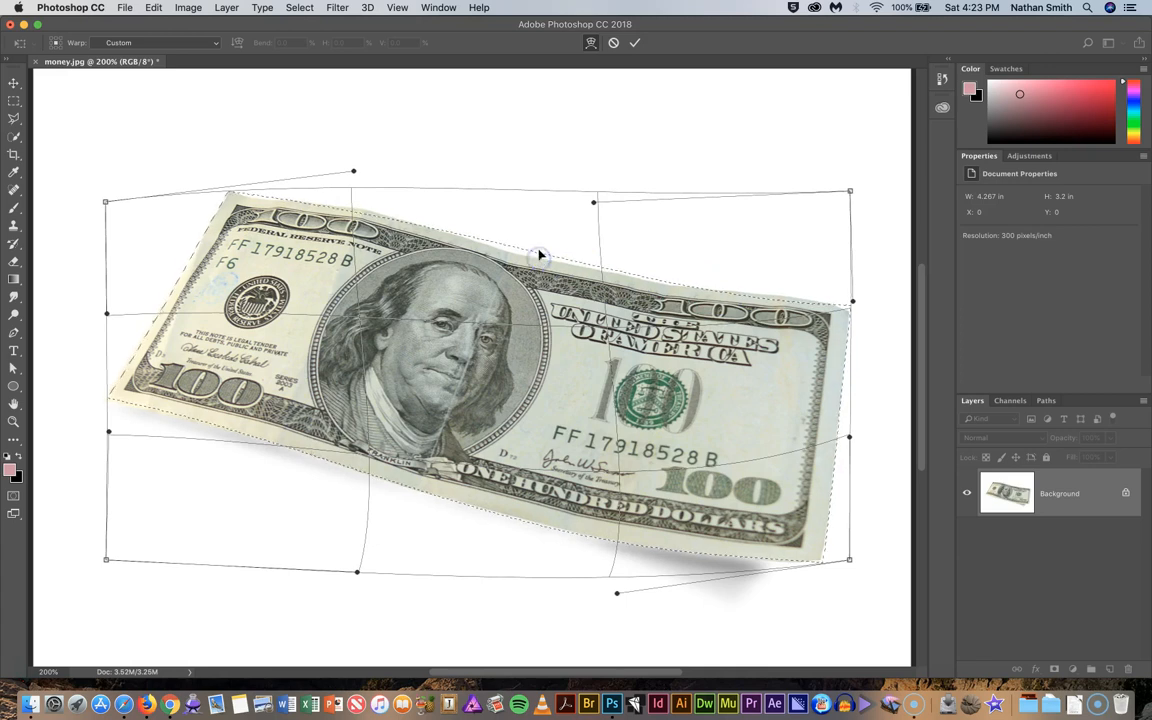
pyautogui.click(636, 45)
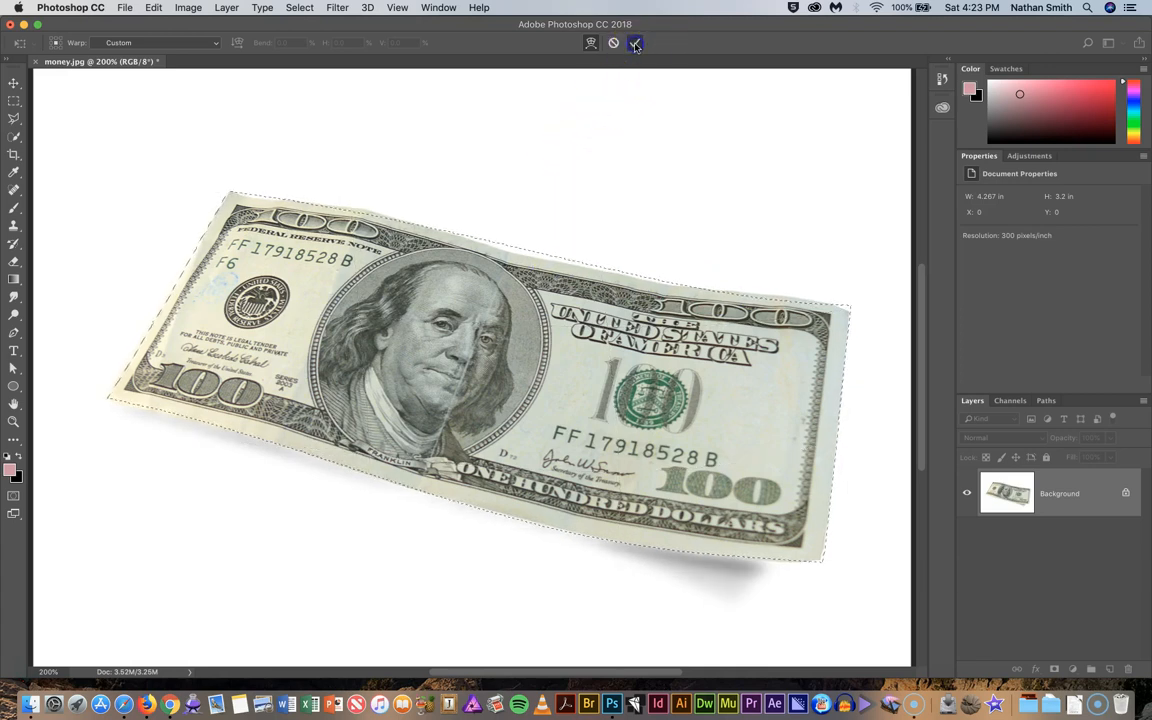
pyautogui.press('q')
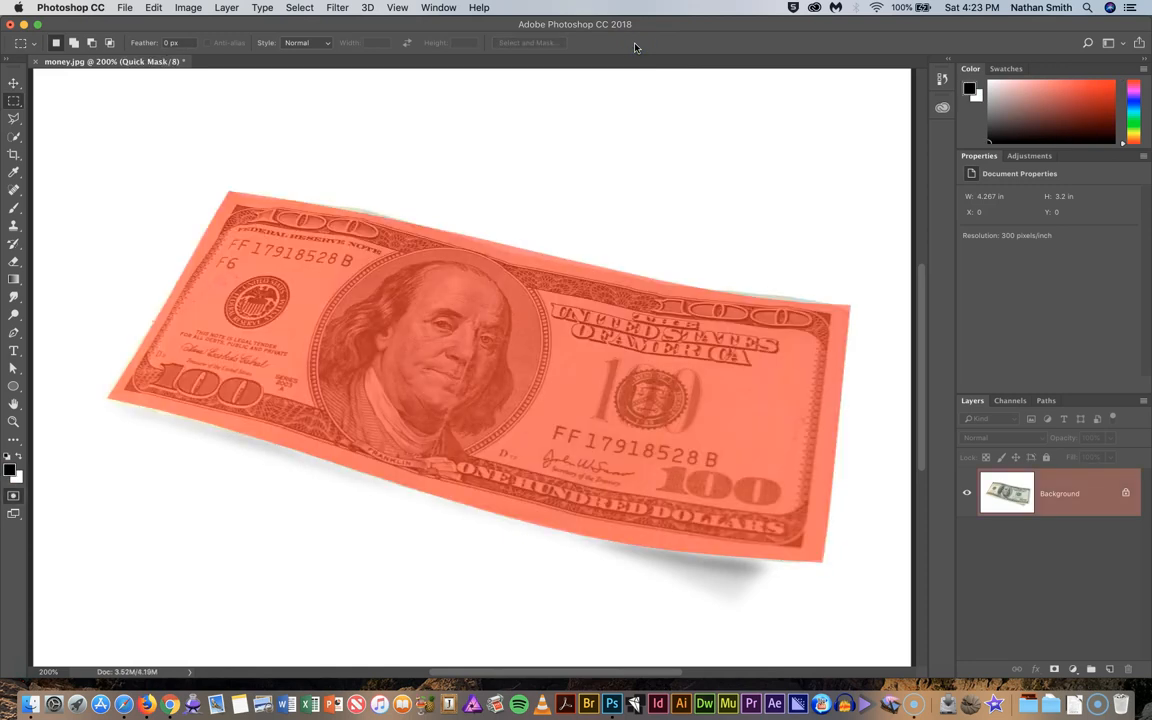
# Compare the bill's selection outline with its Quick Mask overlay, ending in Quick Mask mode.
pyautogui.press('q')
pyautogui.press('q')
pyautogui.press('q')
pyautogui.press('q')
# With a 54 px brush at 100% hardness, paint black on the mask over the uncovered sliver along the bill's upper edge near the left "100".
pyautogui.click(14, 210)
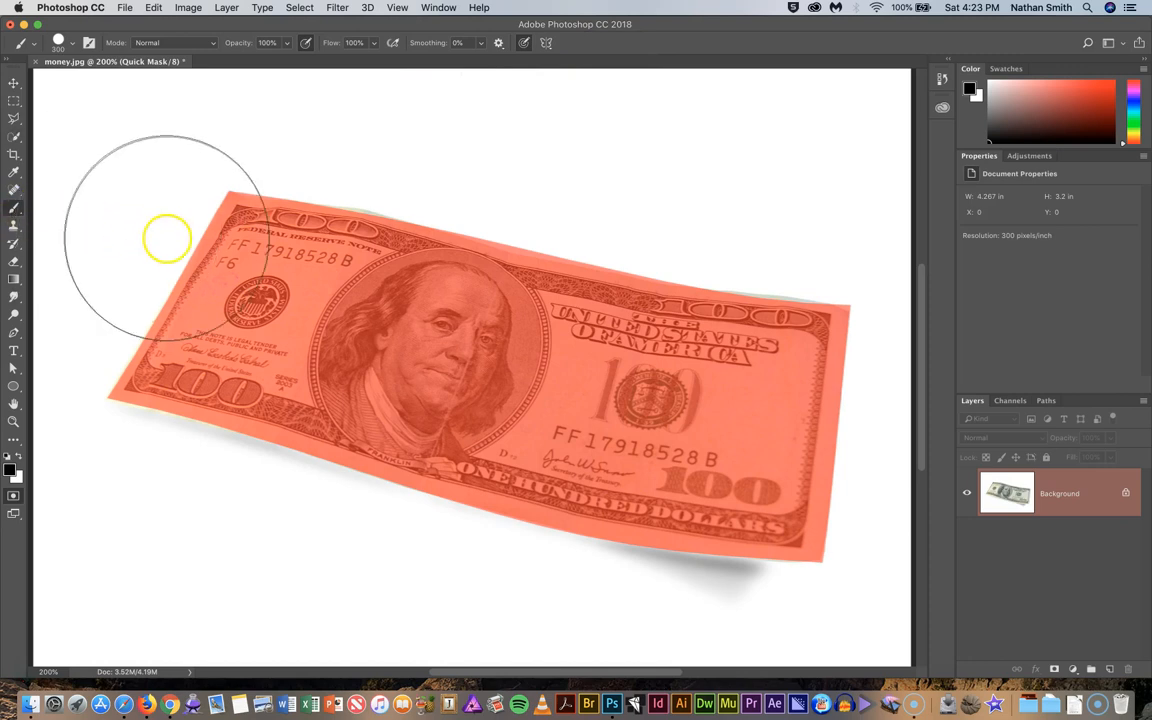
pyautogui.click(68, 42)
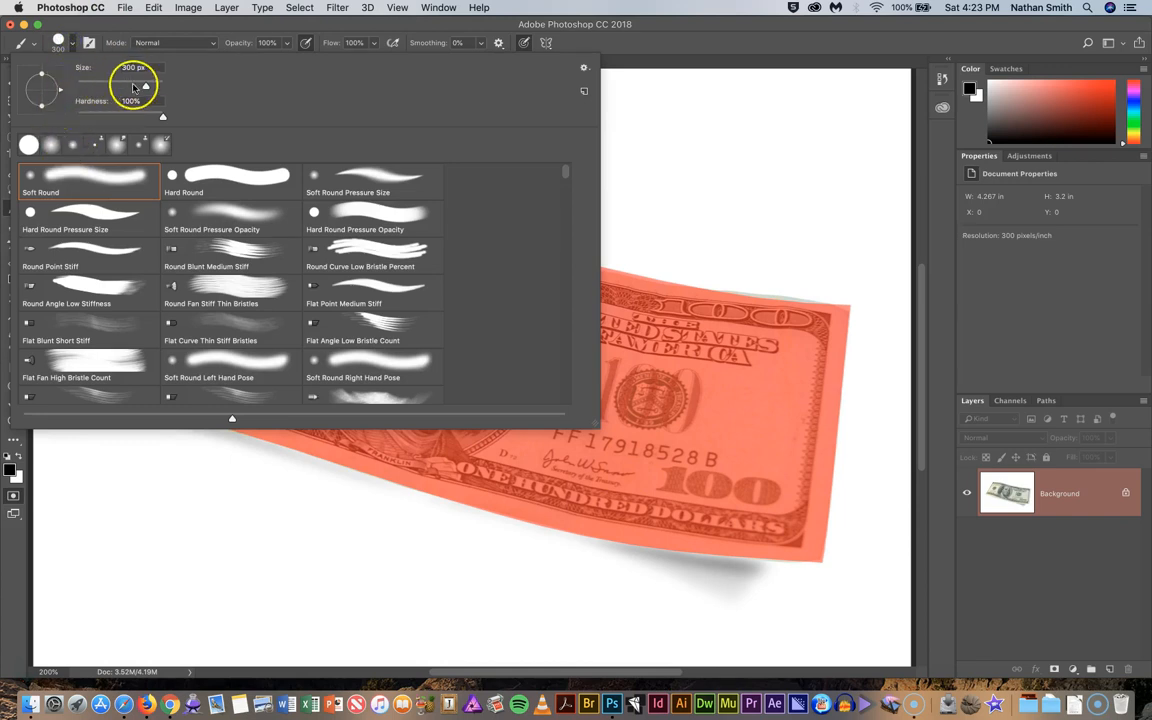
pyautogui.moveTo(146, 86); pyautogui.dragTo(99, 88)
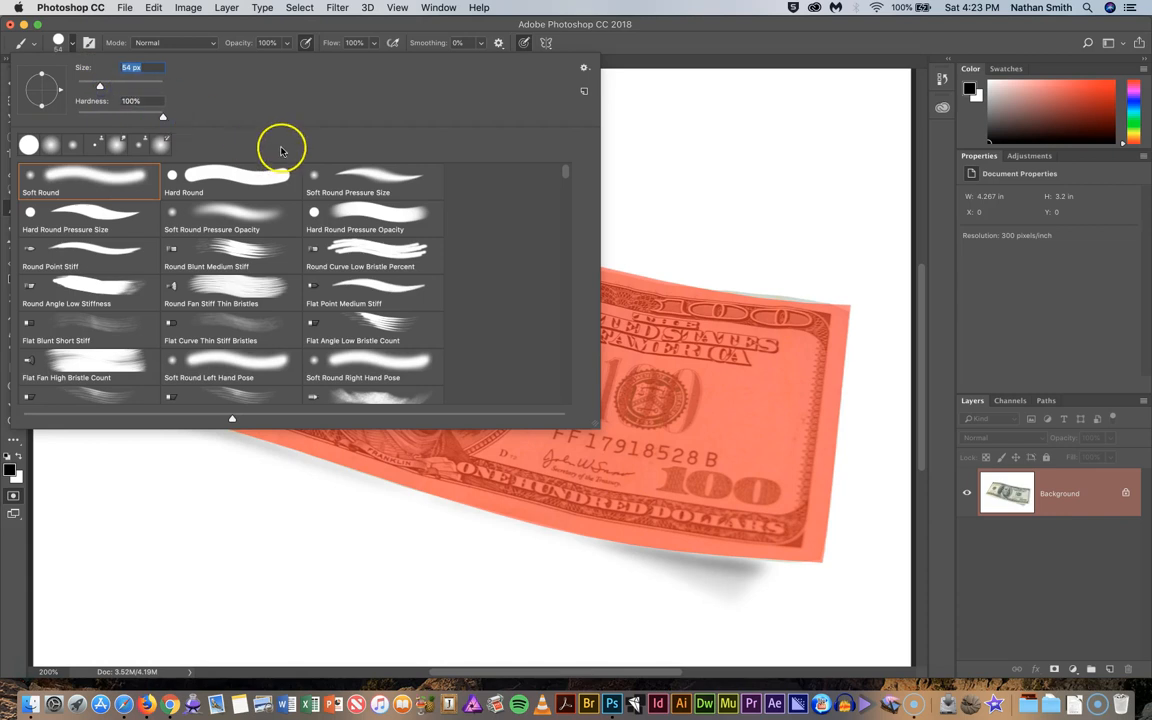
pyautogui.click(629, 345)
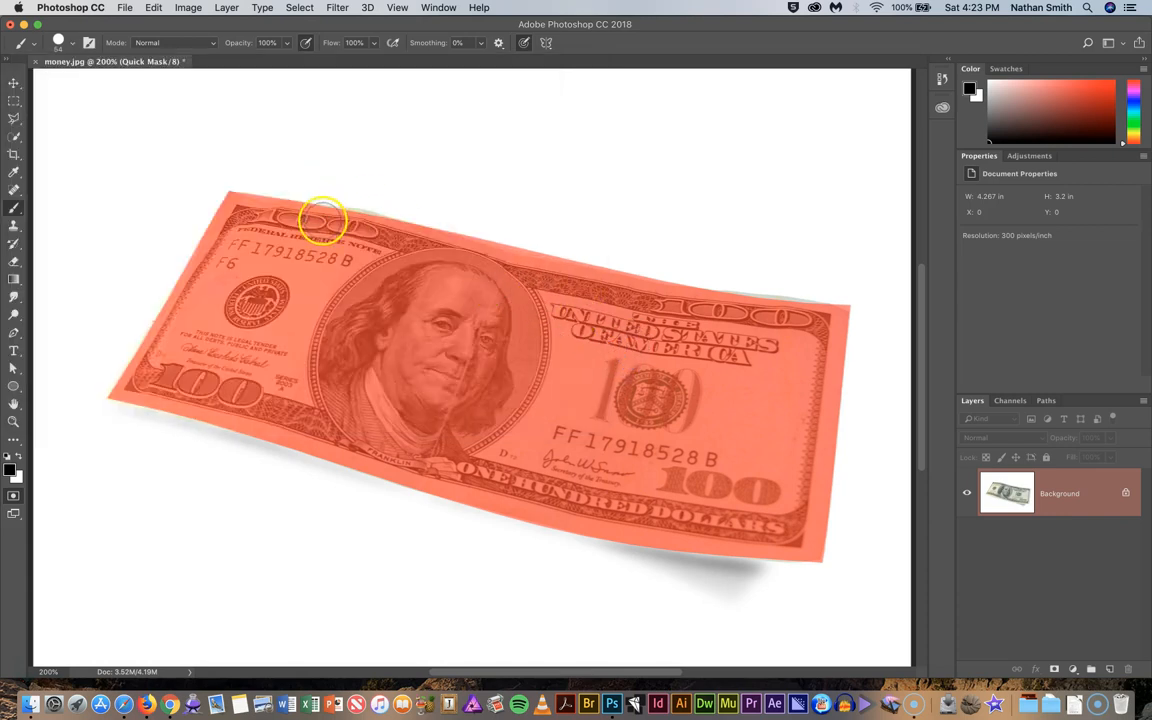
pyautogui.click(317, 221)
pyautogui.moveTo(317, 221)
pyautogui.mouseDown()
pyautogui.moveTo(368, 231)
pyautogui.moveTo(301, 221)
pyautogui.moveTo(352, 249)
pyautogui.mouseUp()
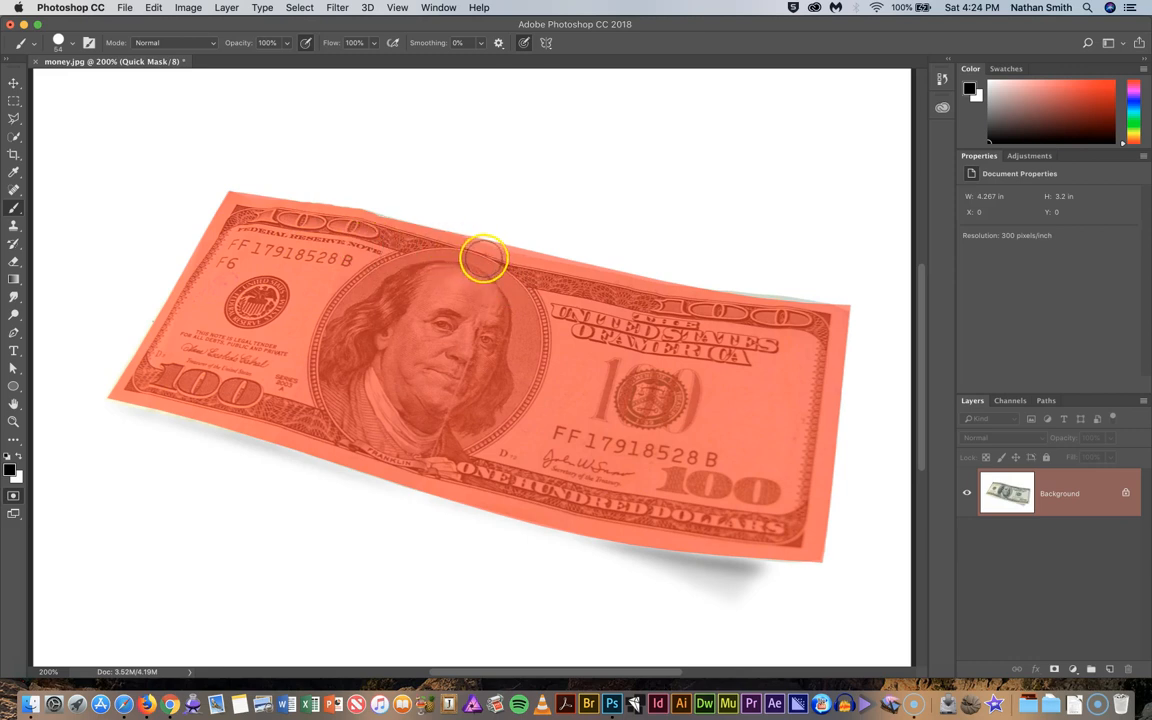
# Paint white in short strokes along the middle of the bill's upper edge to trim the mask spilling past the paper.
pyautogui.press('x')
pyautogui.press('z')
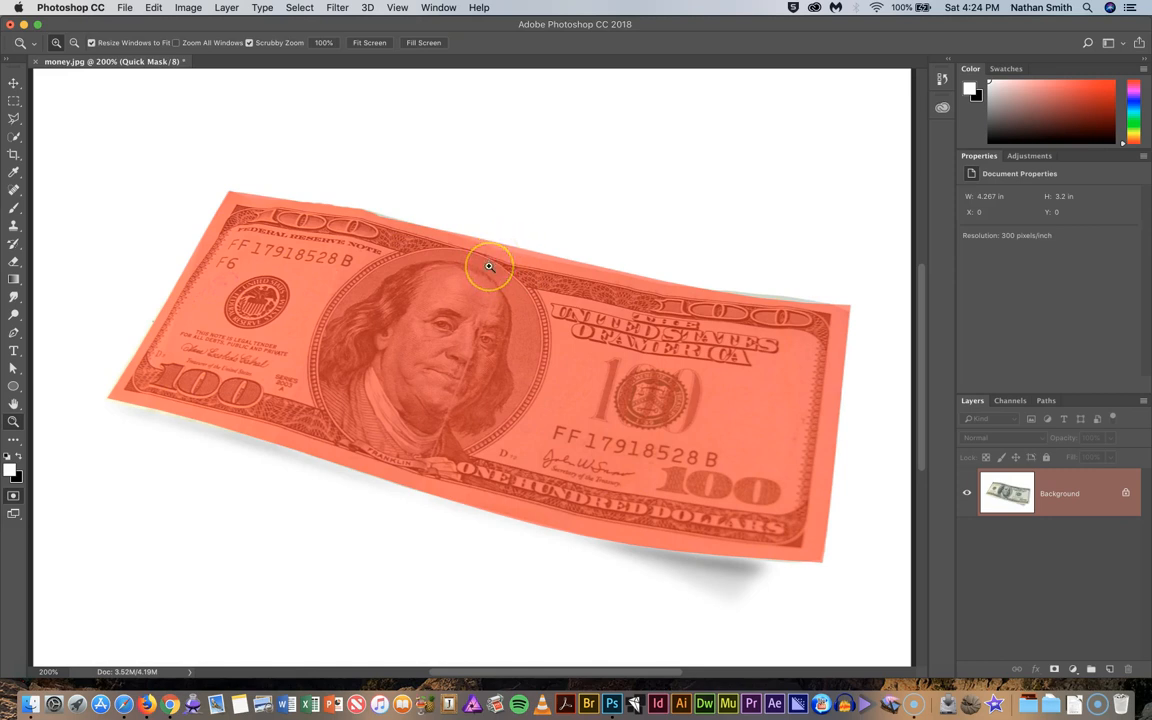
pyautogui.press('b')
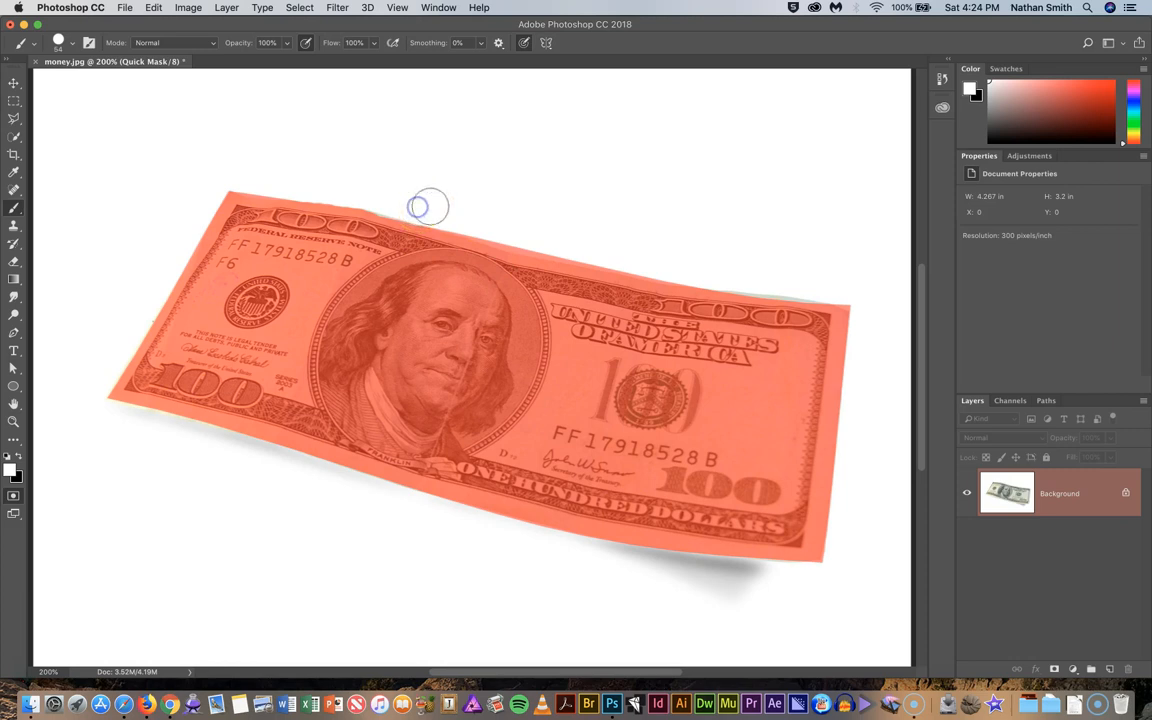
pyautogui.keyDown('shift'); pyautogui.click(515, 236); pyautogui.keyUp('shift')
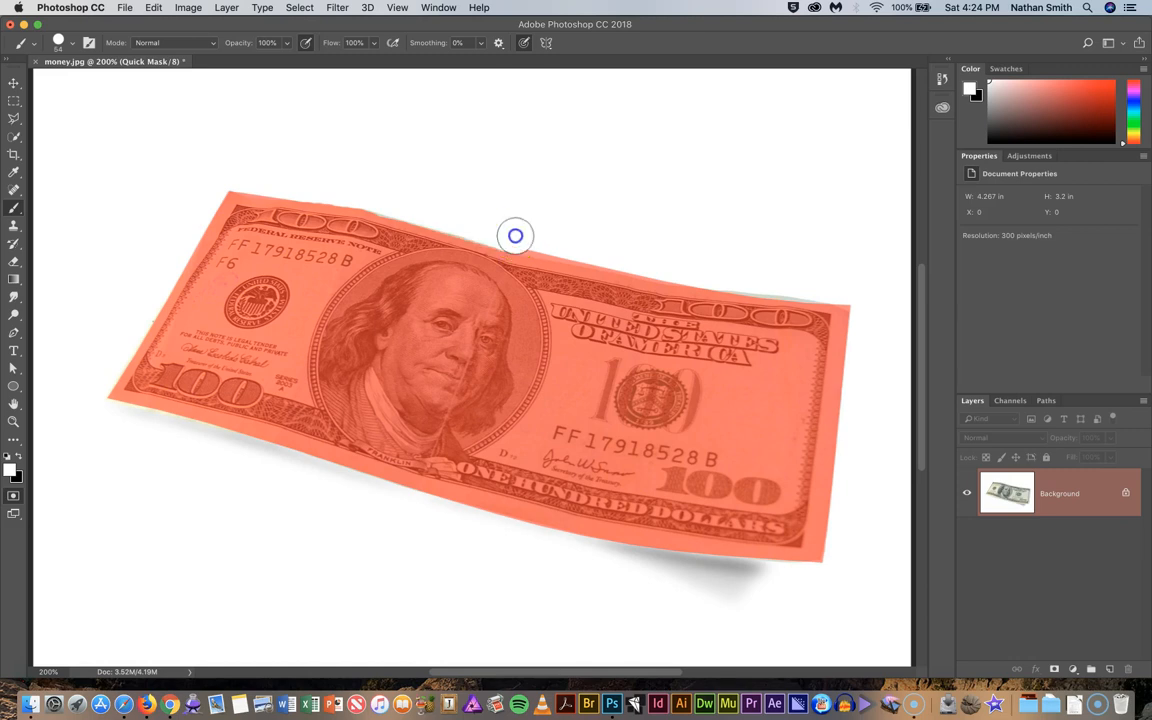
pyautogui.keyDown('shift'); pyautogui.click(589, 250); pyautogui.keyUp('shift')
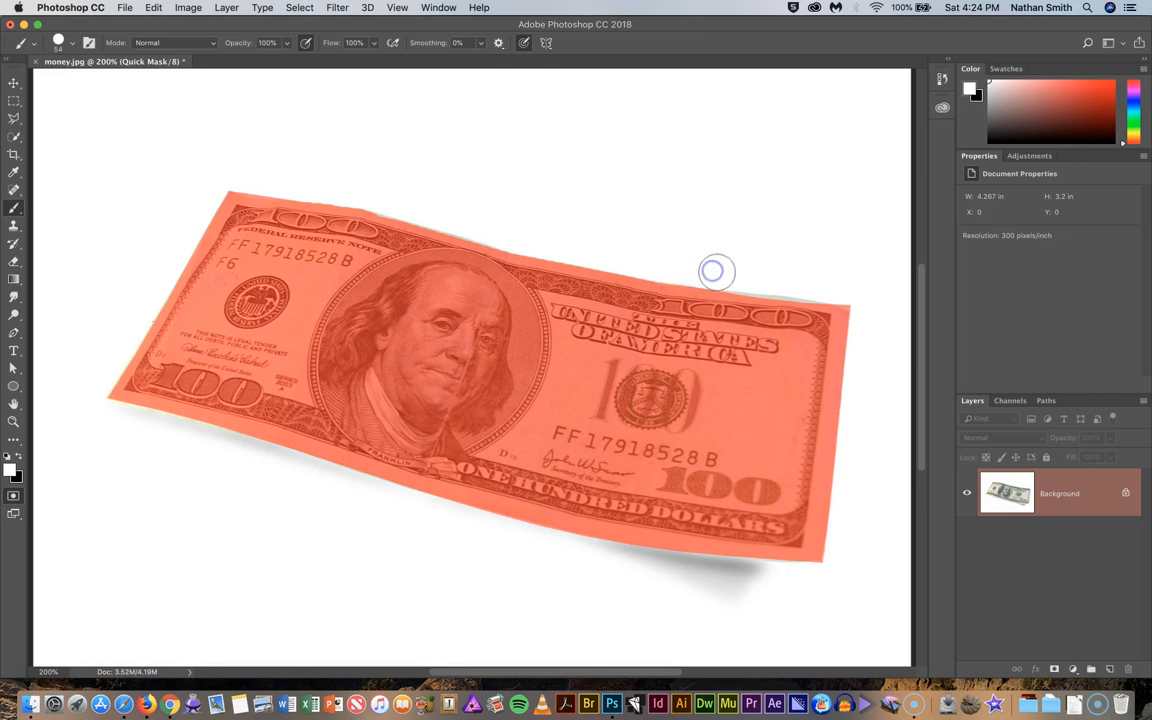
pyautogui.moveTo(729, 285)
pyautogui.mouseDown()
pyautogui.moveTo(730, 301)
pyautogui.moveTo(680, 330)
pyautogui.moveTo(445, 283)
pyautogui.moveTo(381, 239)
pyautogui.moveTo(408, 239)
pyautogui.mouseUp()
# Refine the mask at the upper-left part of the bill's top edge, filling gaps with black and trimming overspill with white.
pyautogui.press('x')
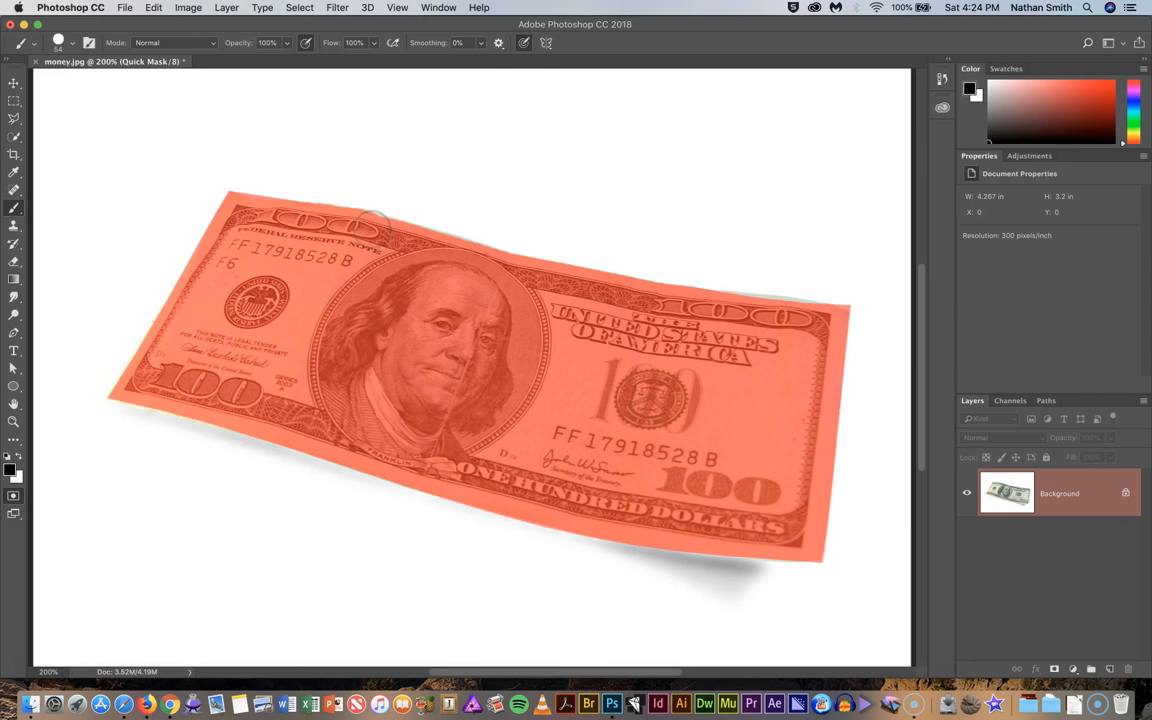
pyautogui.moveTo(366, 228)
pyautogui.mouseDown()
pyautogui.moveTo(299, 222)
pyautogui.moveTo(288, 185)
pyautogui.mouseUp()
pyautogui.press('x')
pyautogui.moveTo(290, 183); pyautogui.dragTo(278, 183)
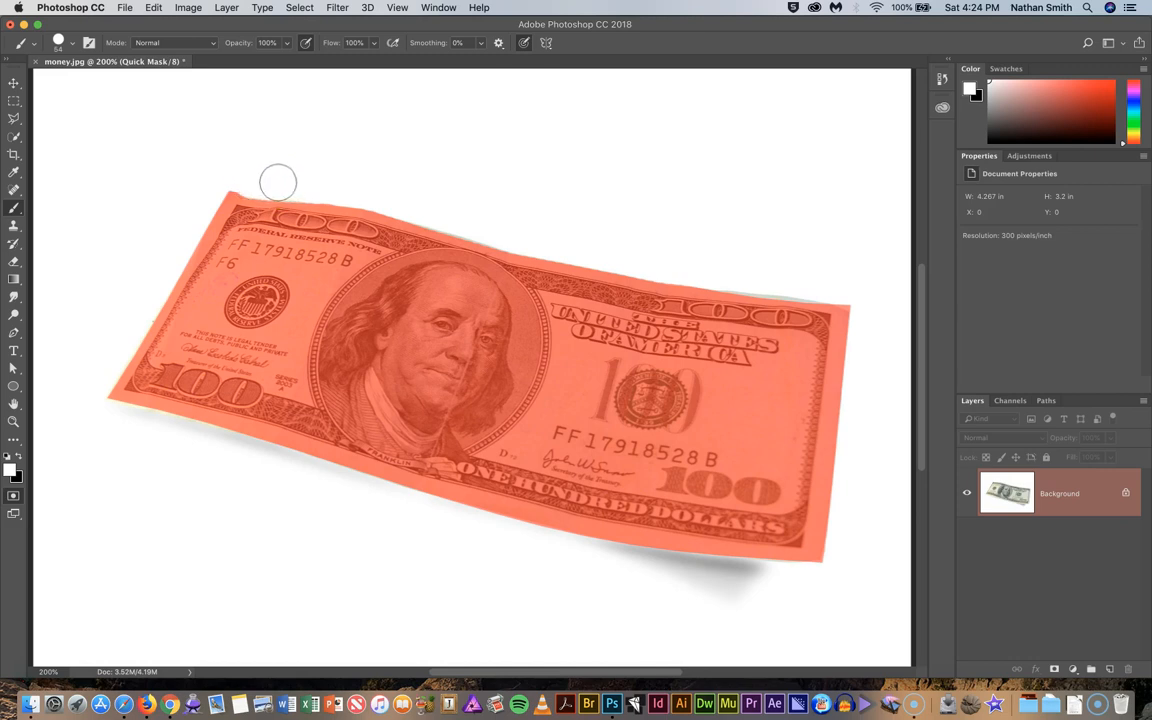
pyautogui.moveTo(279, 182); pyautogui.dragTo(295, 182)
pyautogui.click(299, 184)
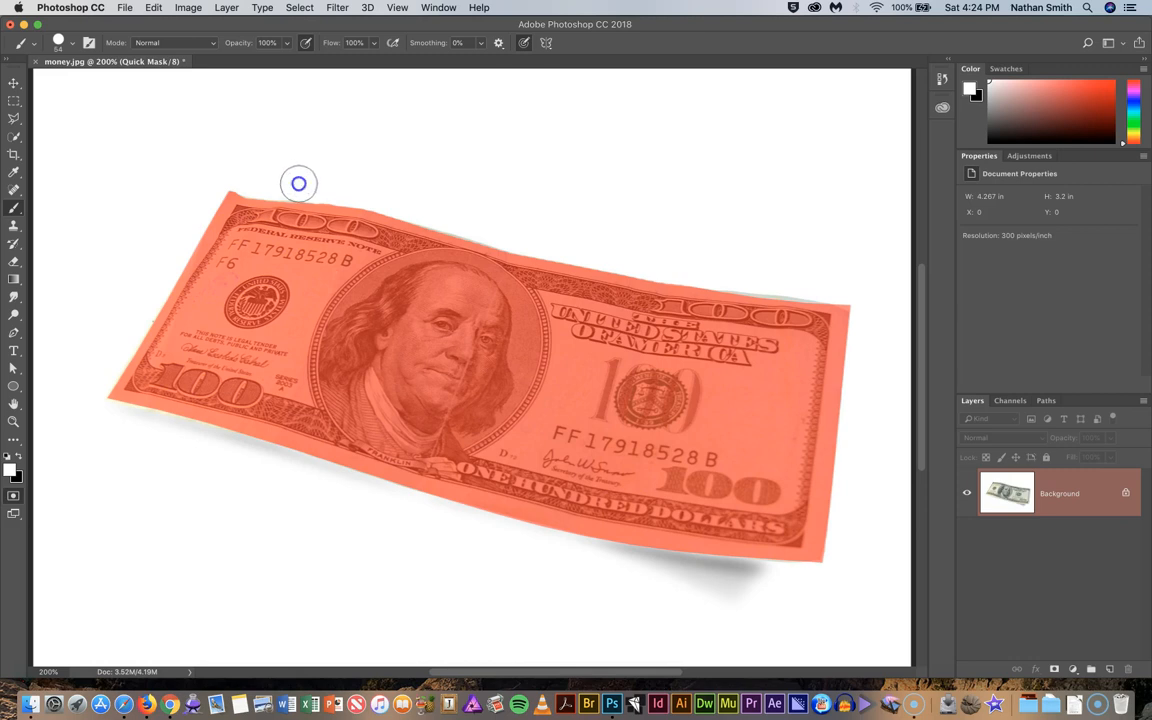
pyautogui.click(326, 186)
pyautogui.click(331, 186)
pyautogui.click(342, 186)
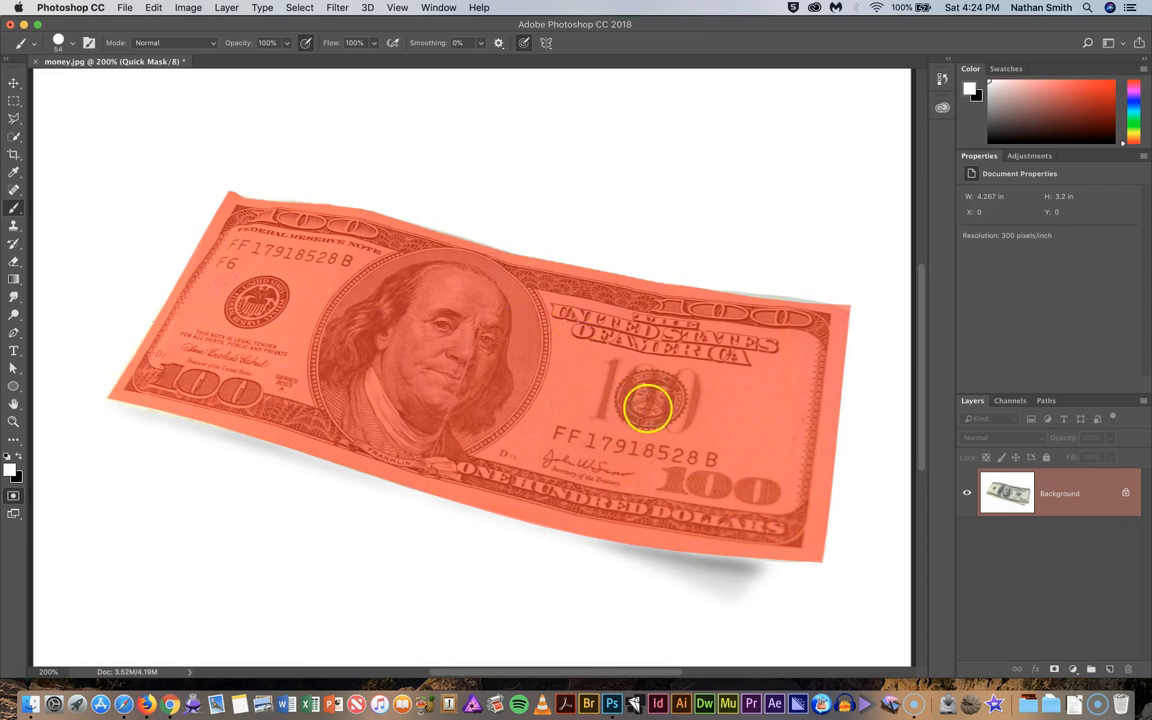
# Leave Quick Mask mode and save the refined bill selection as a new channel named Money.
pyautogui.press('q')
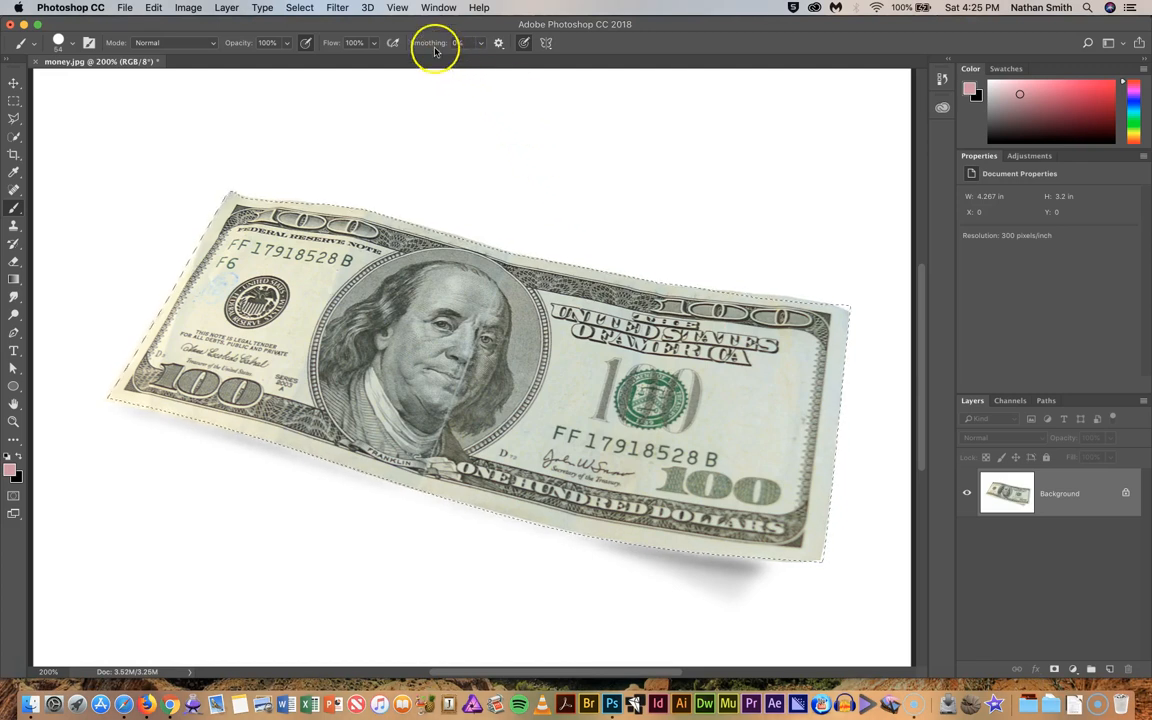
pyautogui.click(305, 7)
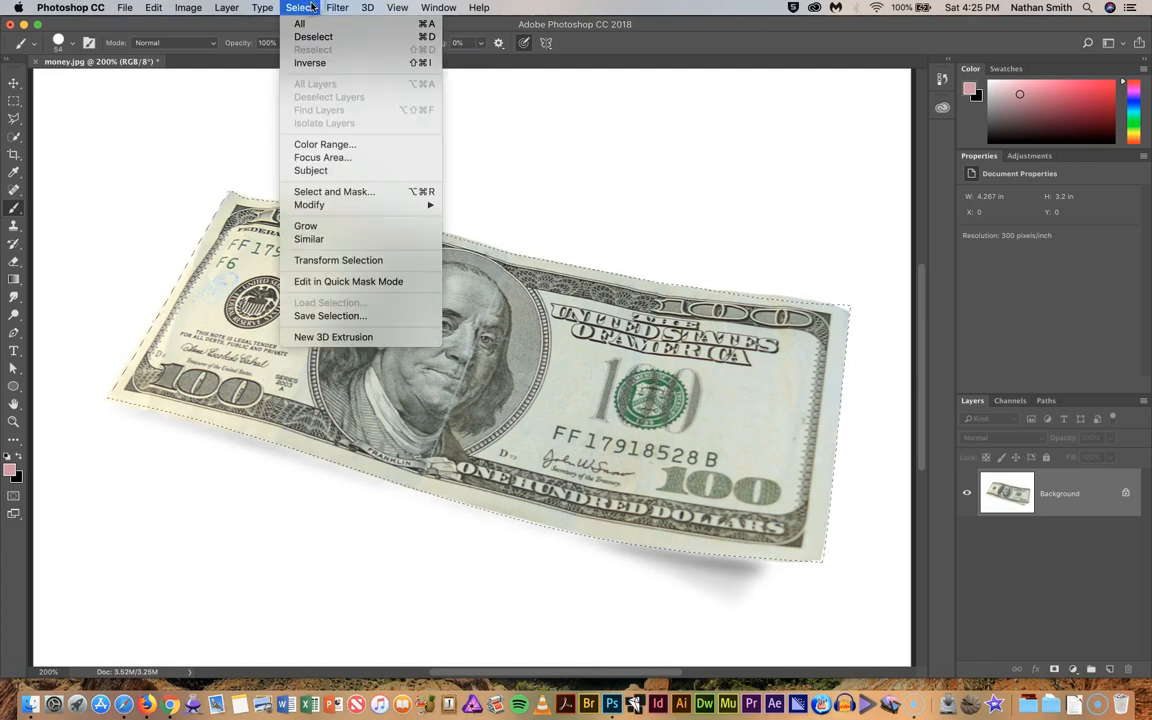
pyautogui.click(334, 316)
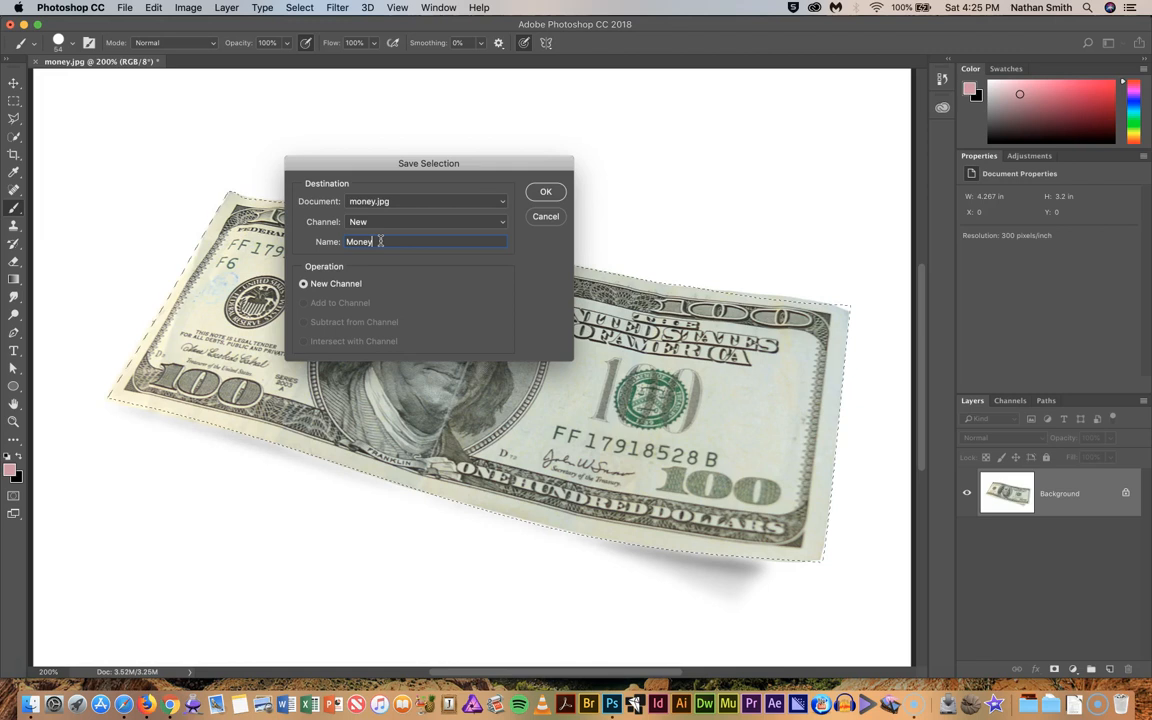
pyautogui.click(544, 189)
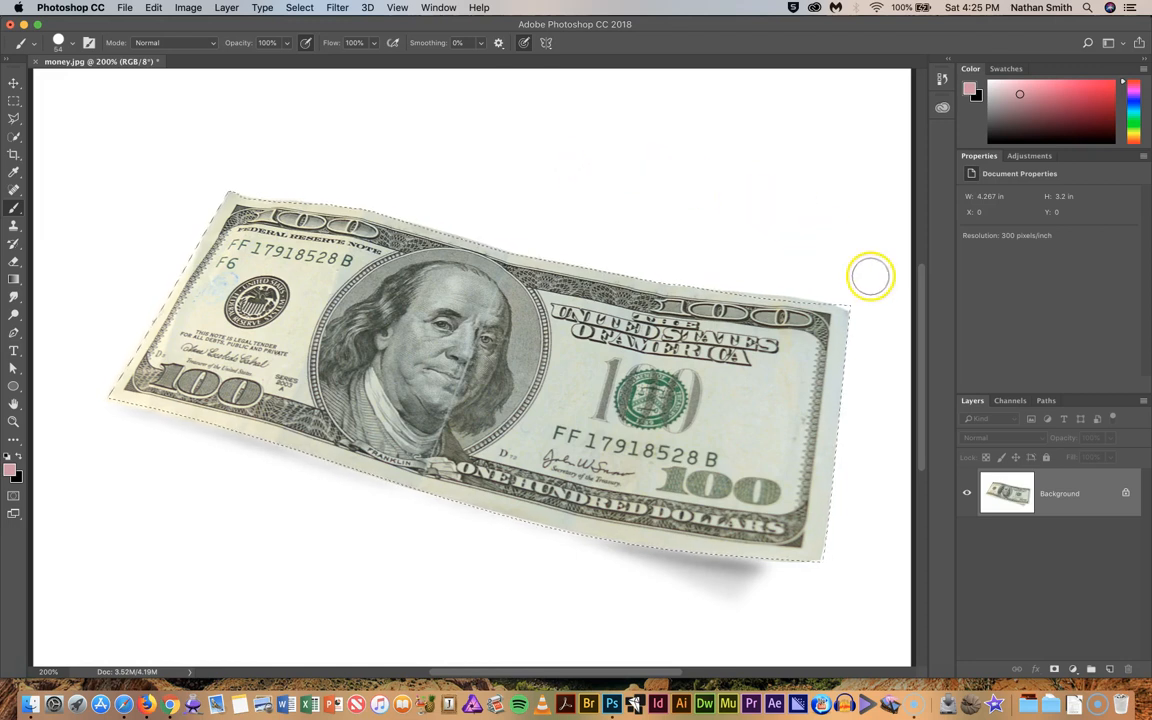
# Display the document's channels, deselect the bill, and load the Money channel as a new selection.
pyautogui.click(1009, 400)
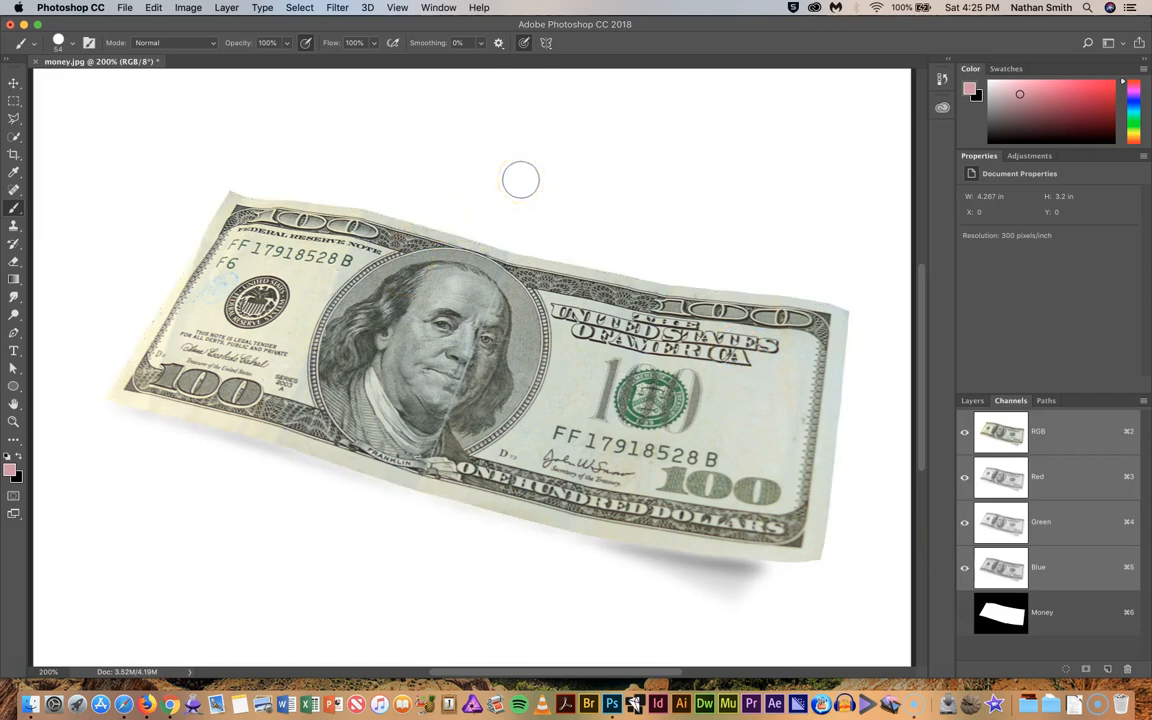
pyautogui.click(301, 8)
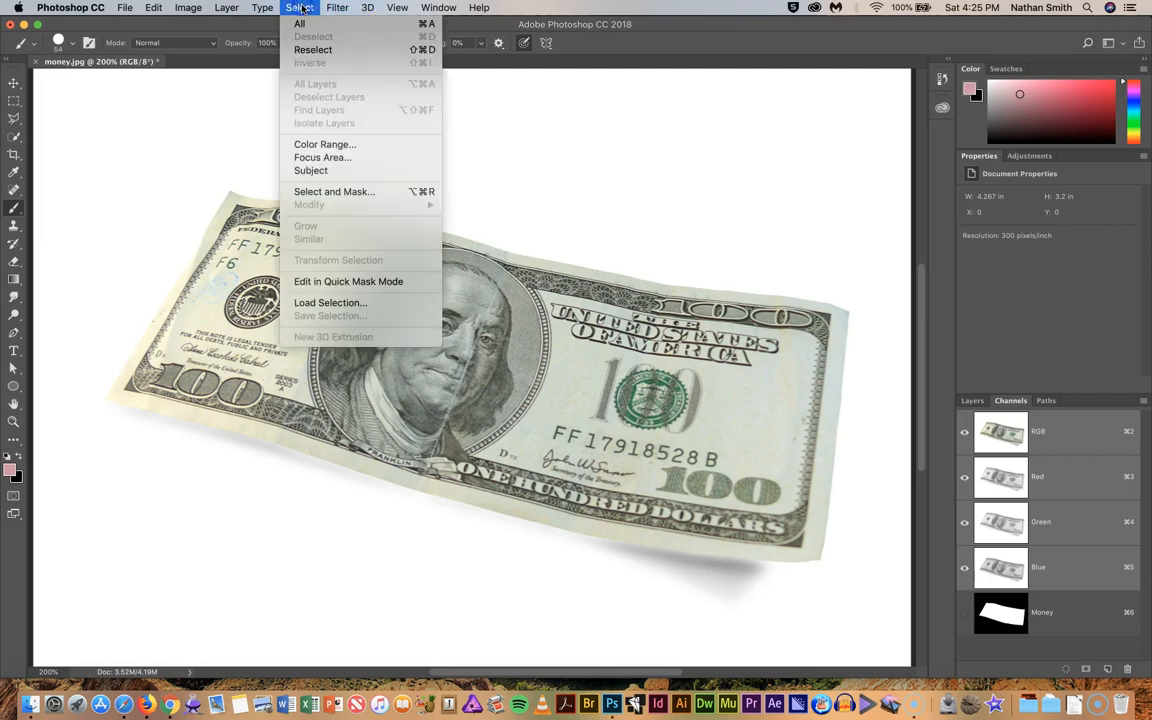
pyautogui.click(338, 302)
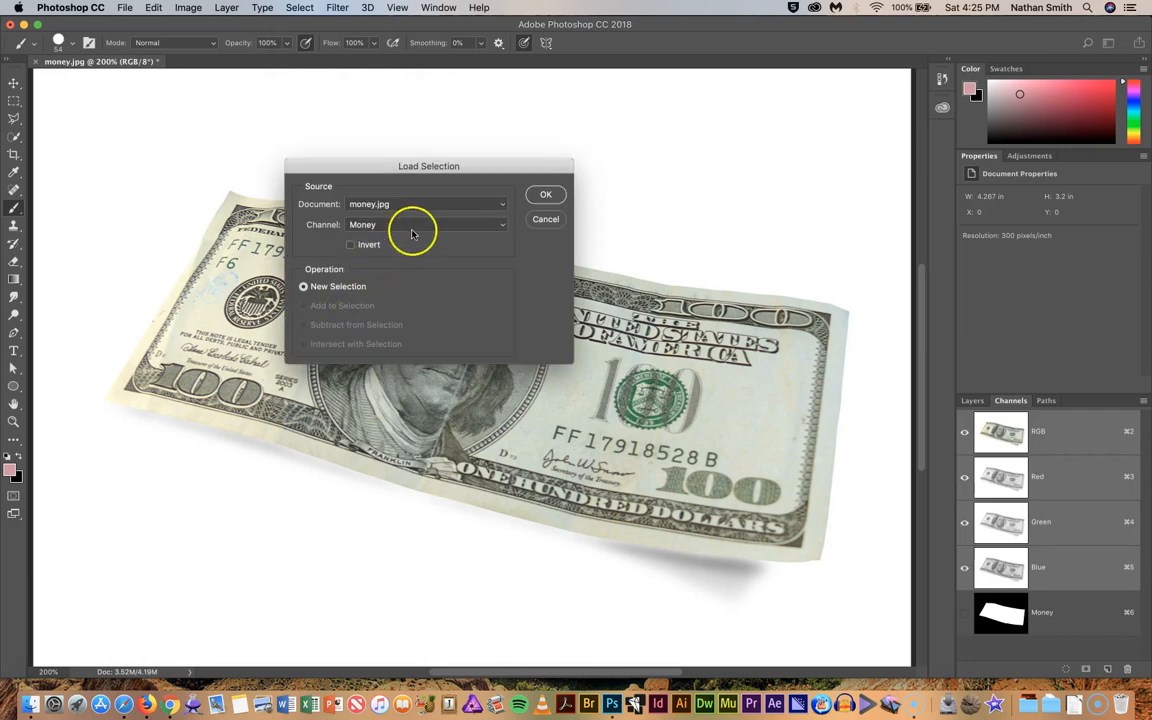
pyautogui.click(542, 195)
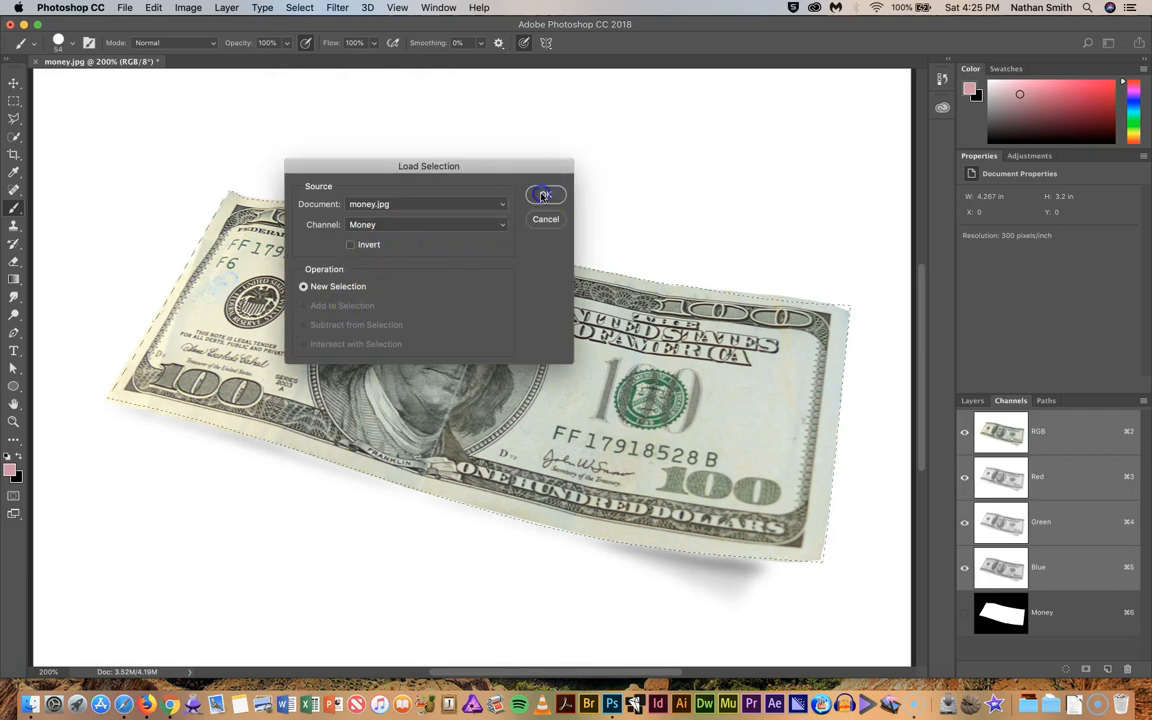
# Deselect the bill and reload its selection directly from the Money channel's thumbnail.
pyautogui.press('super+d')
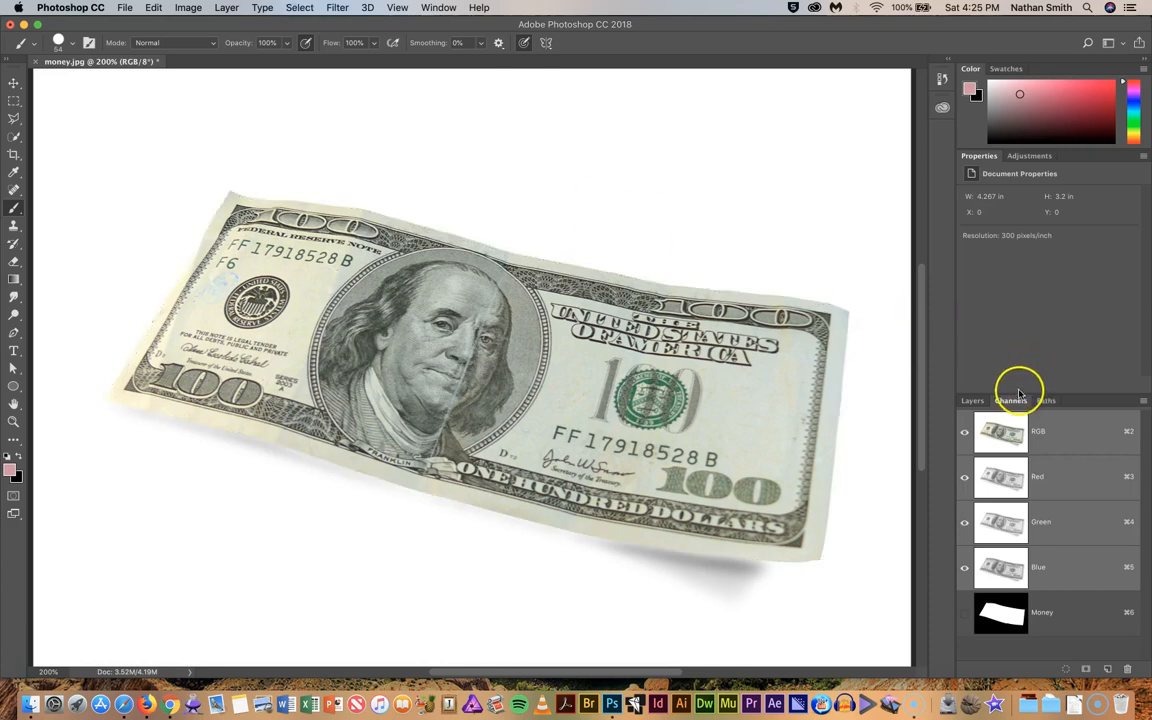
pyautogui.keyDown('super'); pyautogui.click(1005, 614); pyautogui.keyUp('super')
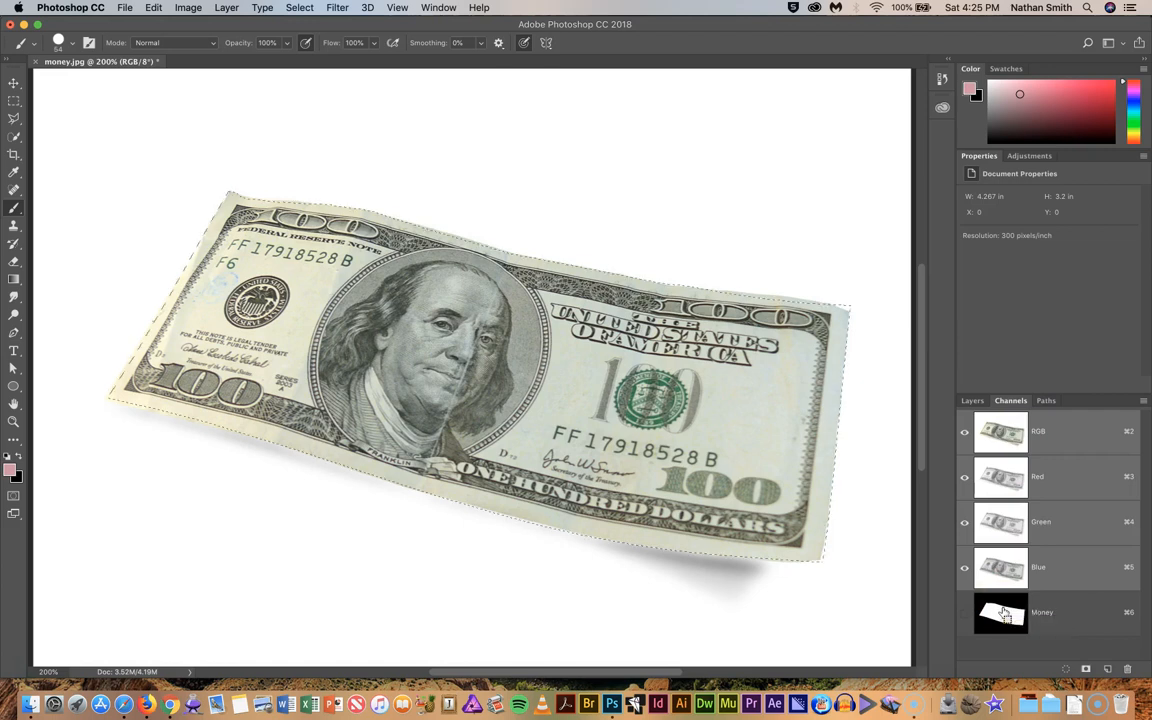